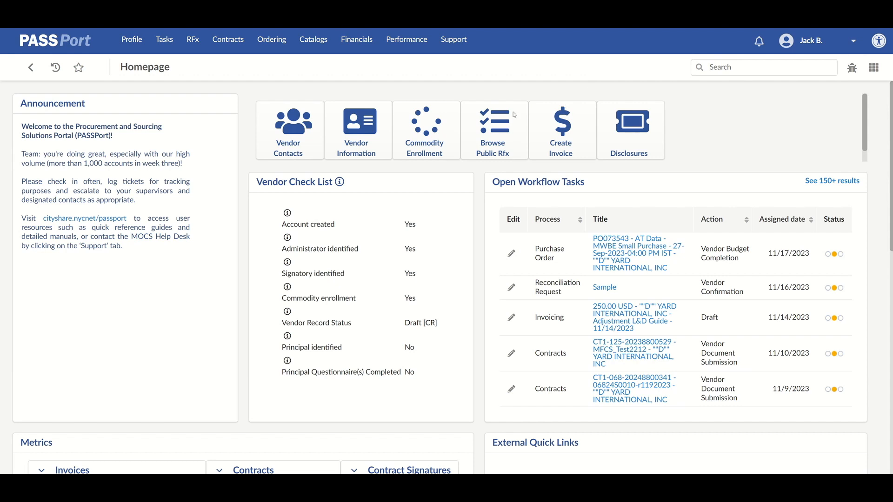
# Step: Open the list of contract budgets under the financial records
pyautogui.click(362, 44)
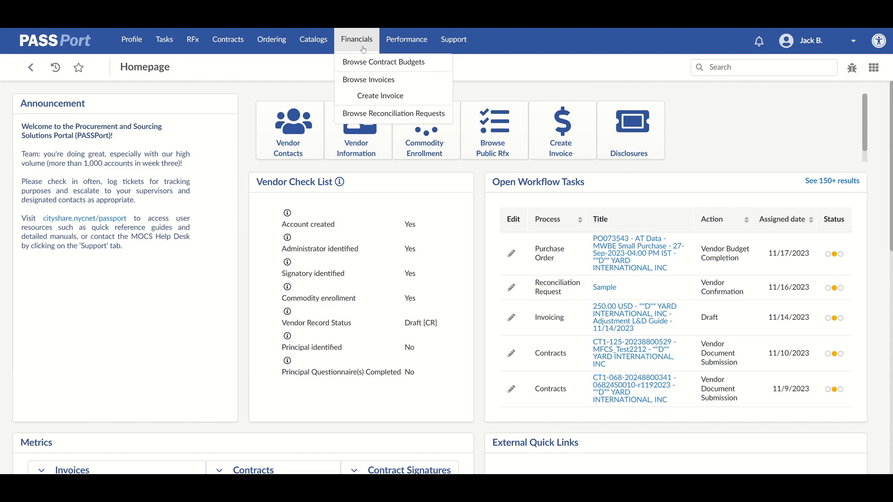
pyautogui.click(374, 70)
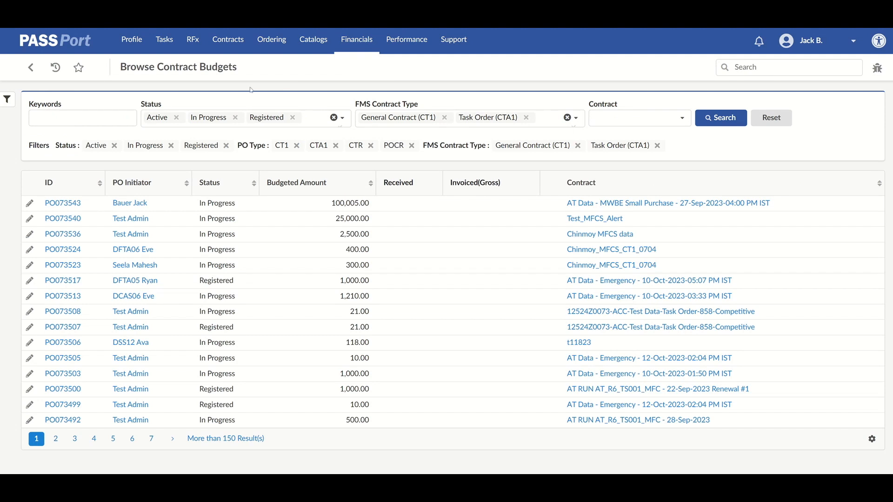
pyautogui.click(111, 117)
pyautogui.click(8, 102)
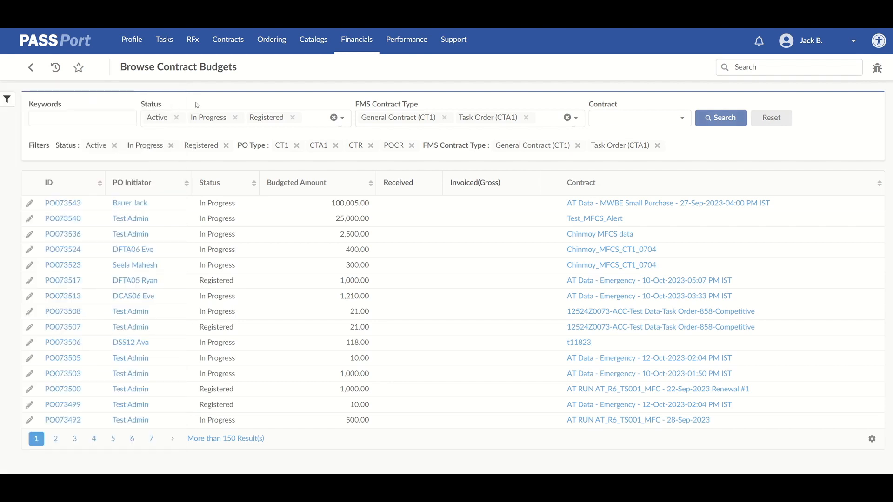
# Step: Search the contract budgets by keyword for the required purchase order ID
pyautogui.click(42, 114)
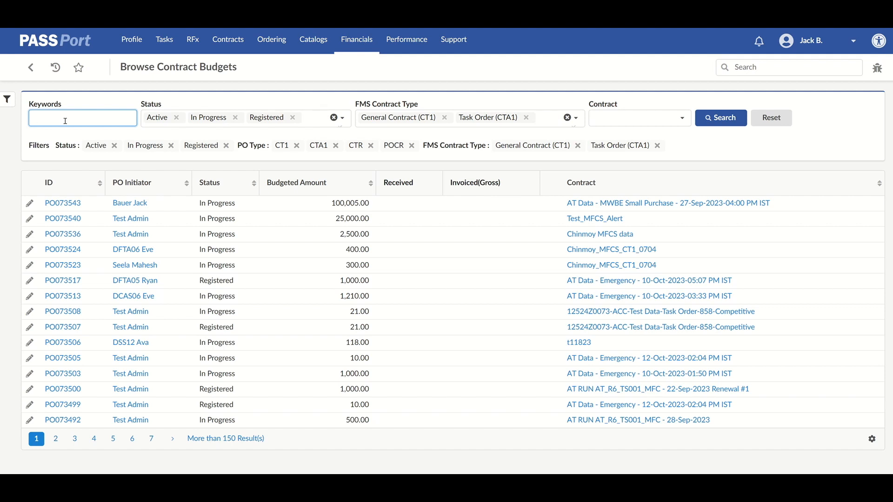
pyautogui.write('PO')
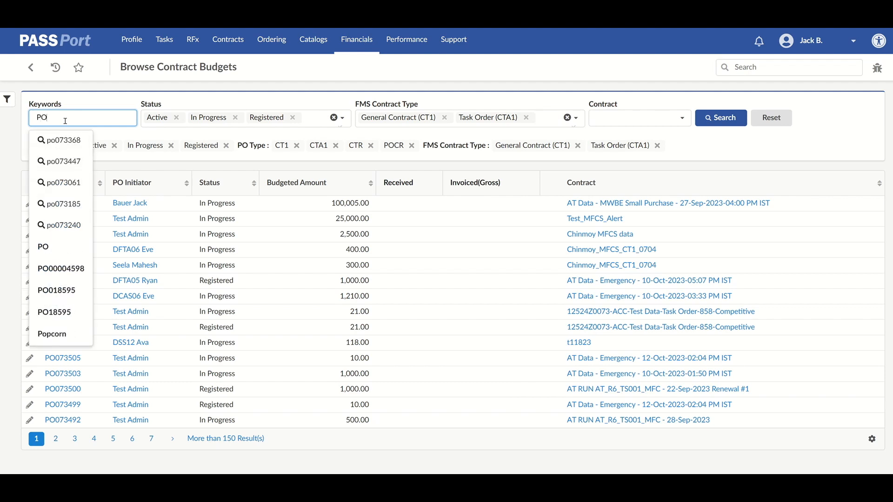
pyautogui.write('0')
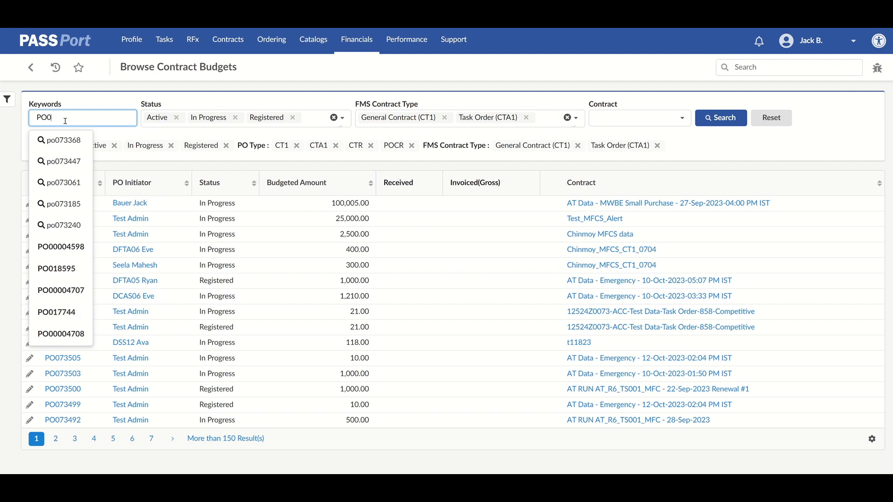
pyautogui.write('7735')
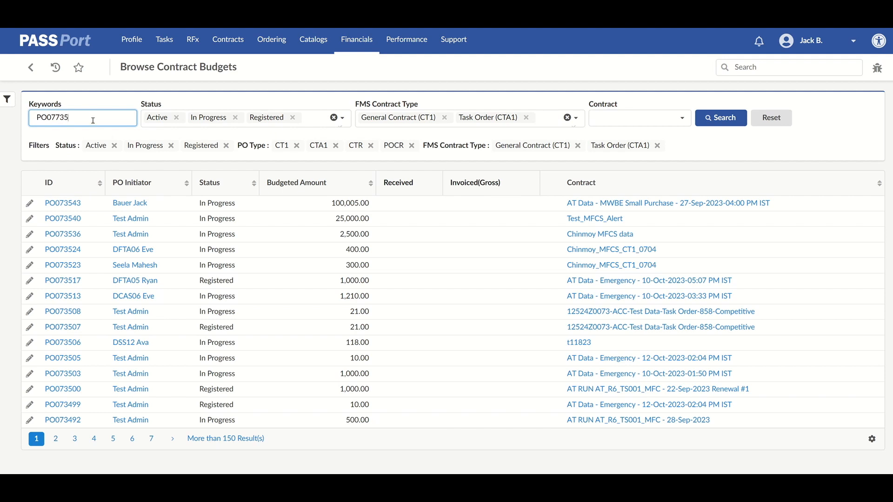
pyautogui.press('BackSpace')
pyautogui.press('BackSpace')
pyautogui.press('BackSpace')
pyautogui.press('BackSpace')
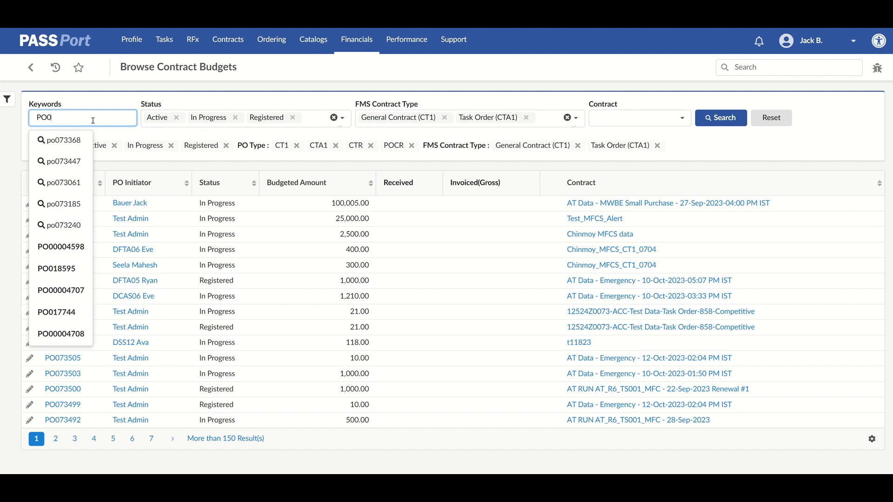
pyautogui.write('27')
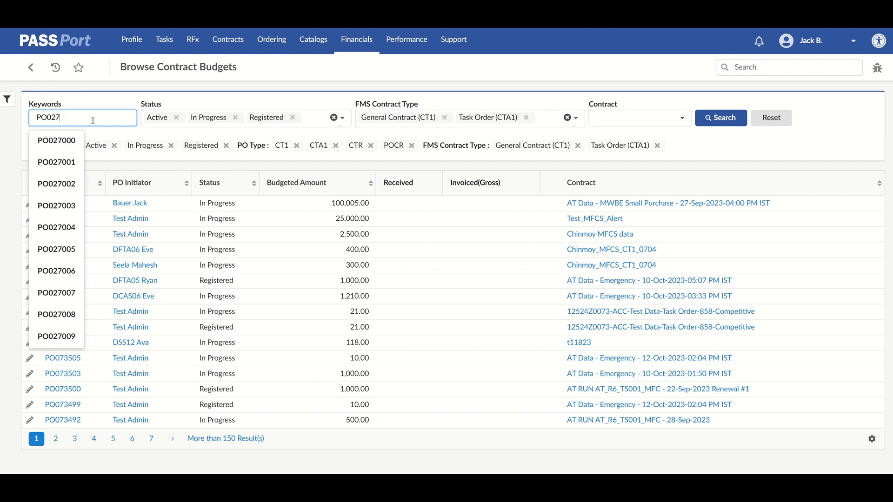
pyautogui.write('35')
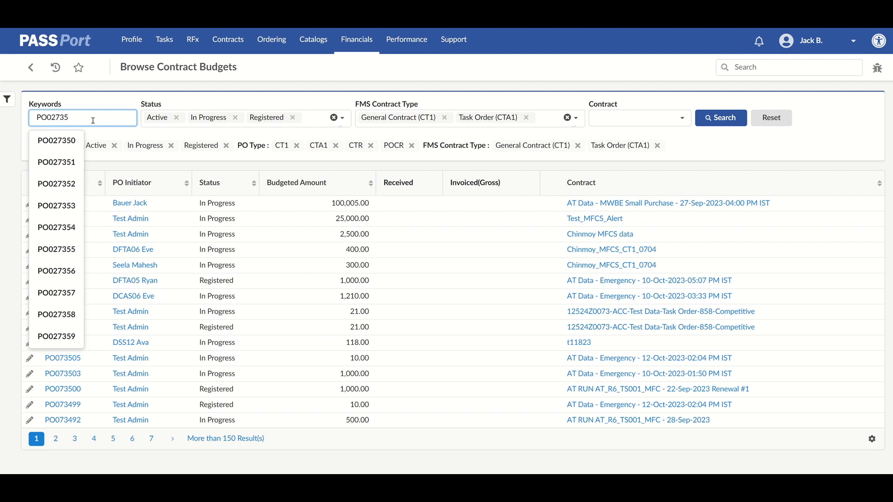
pyautogui.click(50, 118)
pyautogui.write('7')
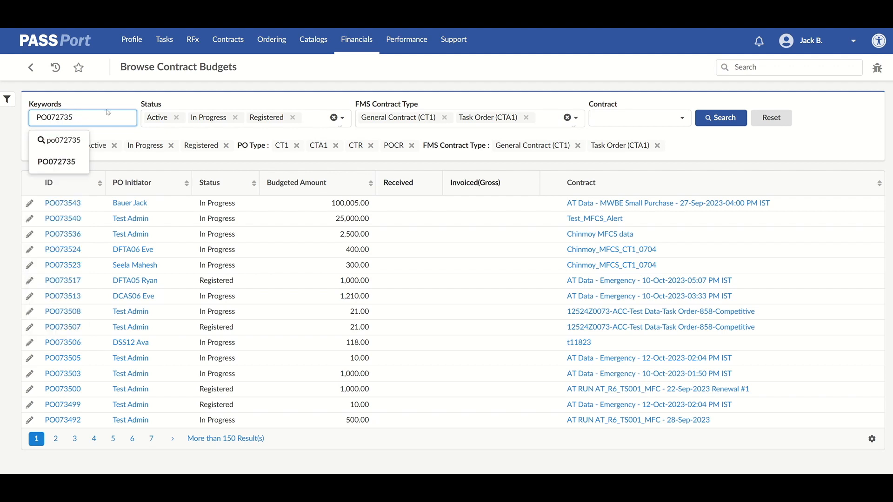
pyautogui.click(733, 125)
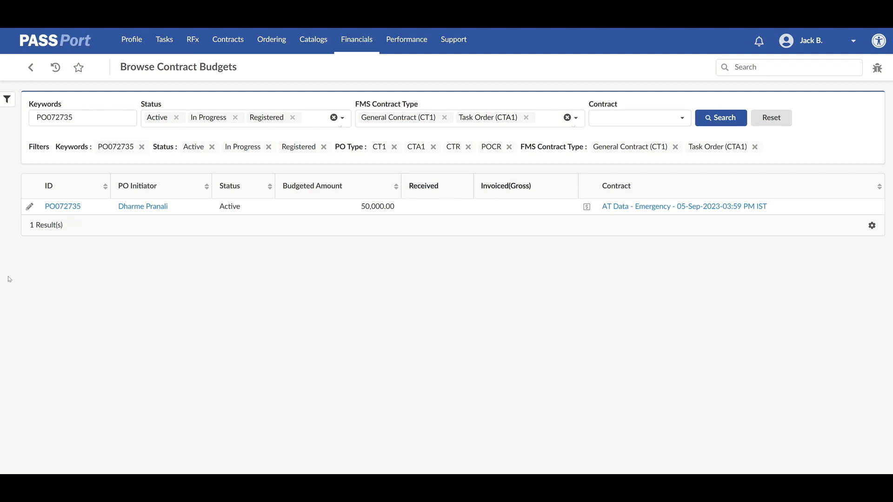
# Step: Open the found purchase order and submit a "Budget Change Only" PO change request with the reason "Creating a budget!"
pyautogui.click(30, 207)
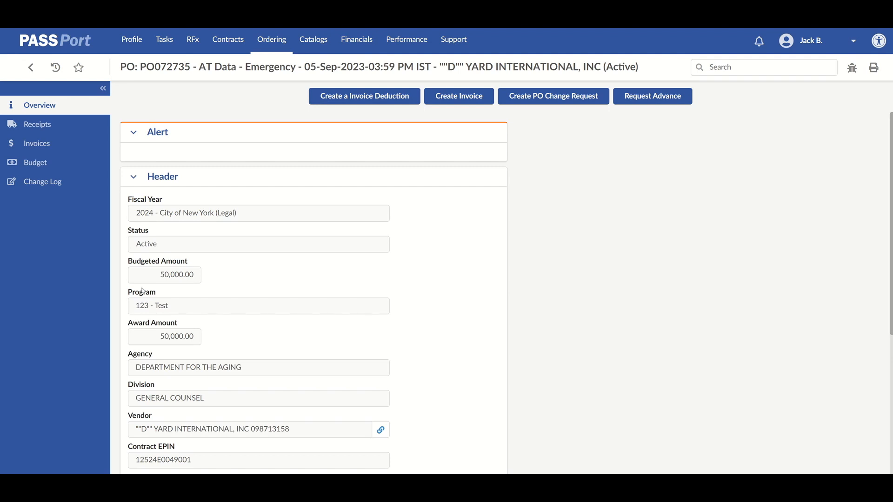
pyautogui.click(527, 101)
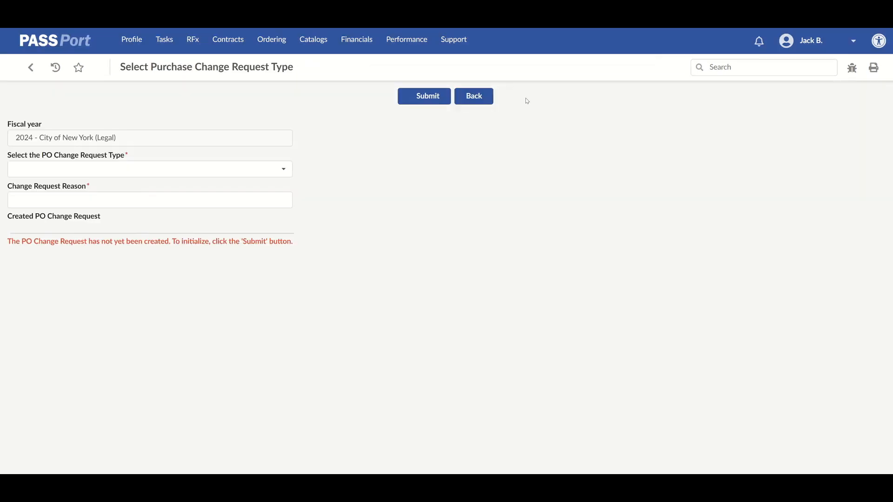
pyautogui.click(186, 177)
pyautogui.click(193, 173)
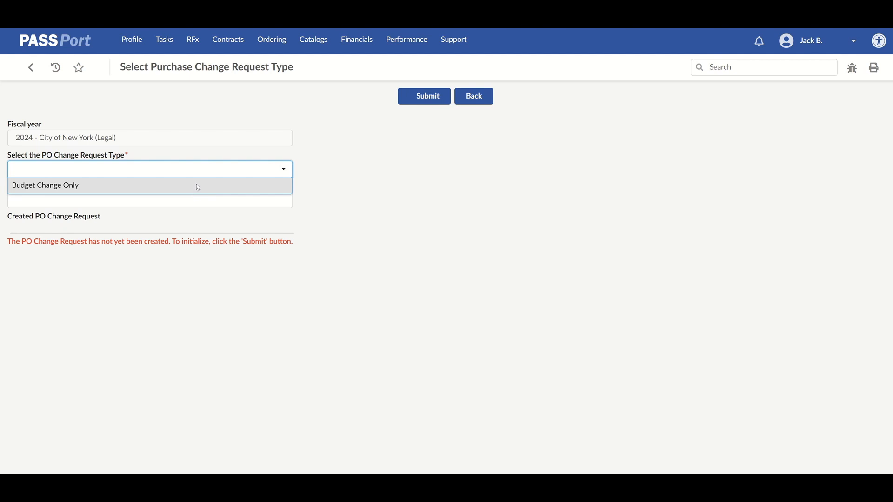
pyautogui.click(197, 188)
pyautogui.click(190, 201)
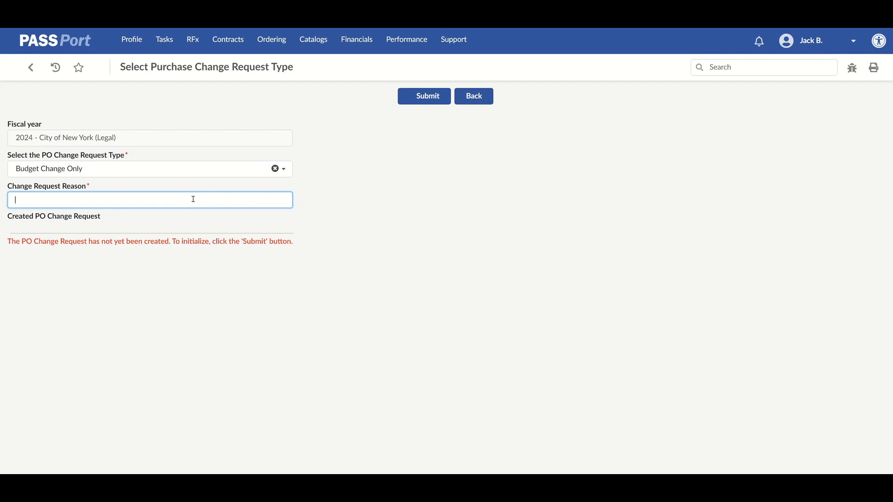
pyautogui.write('Creating a budget!')
pyautogui.click(422, 98)
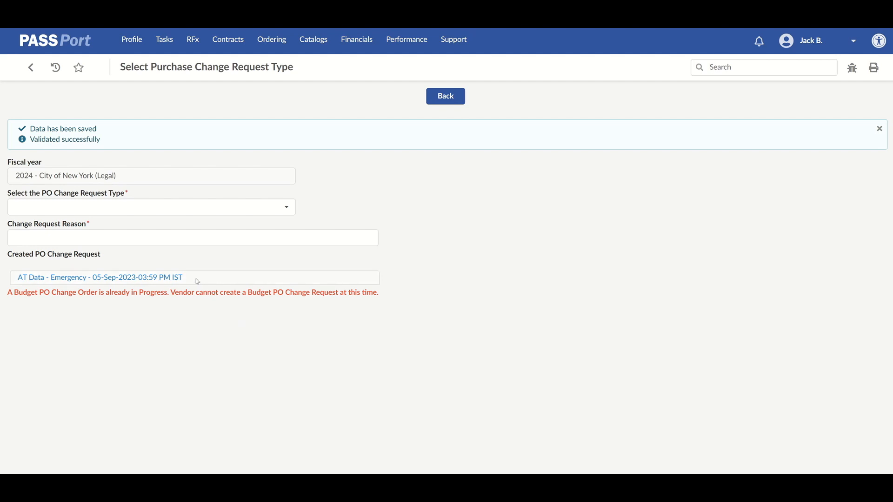
# Step: Open the created PO change request and attach "PASSPort Vendor Financials - Submitting an Invoice_V3.0.pdf" under Vendor Files
pyautogui.click(165, 281)
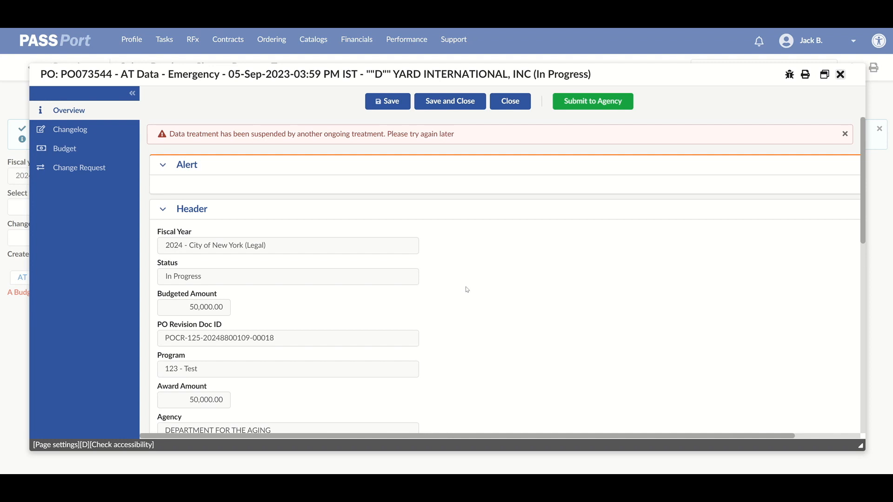
pyautogui.scroll(-10, 468, 290)
pyautogui.scroll(-3, 472, 296)
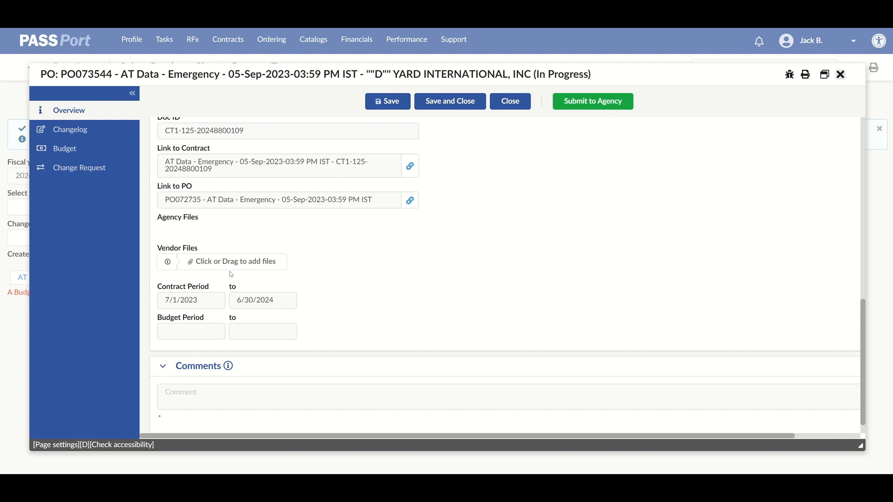
pyautogui.click(243, 263)
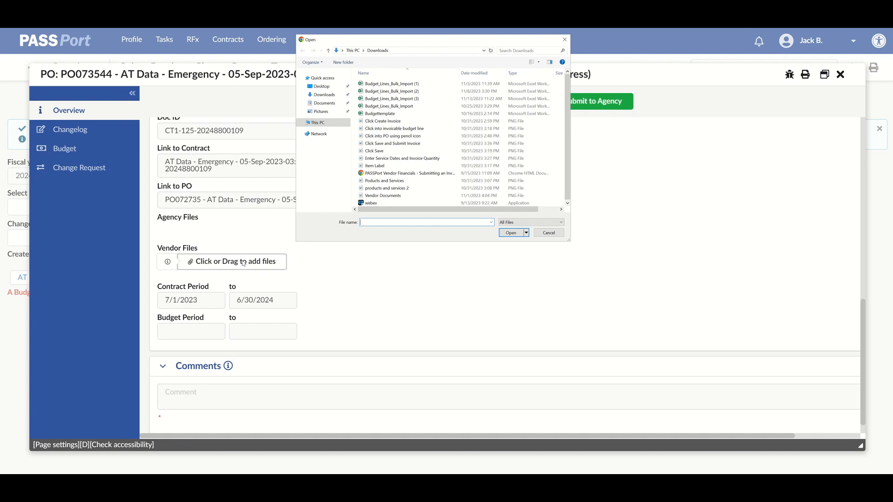
pyautogui.click(399, 175)
pyautogui.click(511, 234)
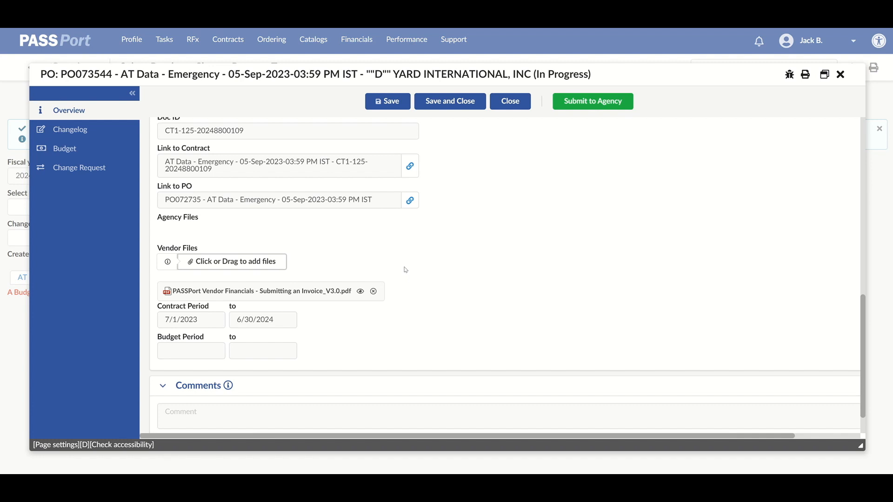
# Step: In the change request's budget, edit the first Accounting Costs line and set its item category to Other
pyautogui.click(68, 154)
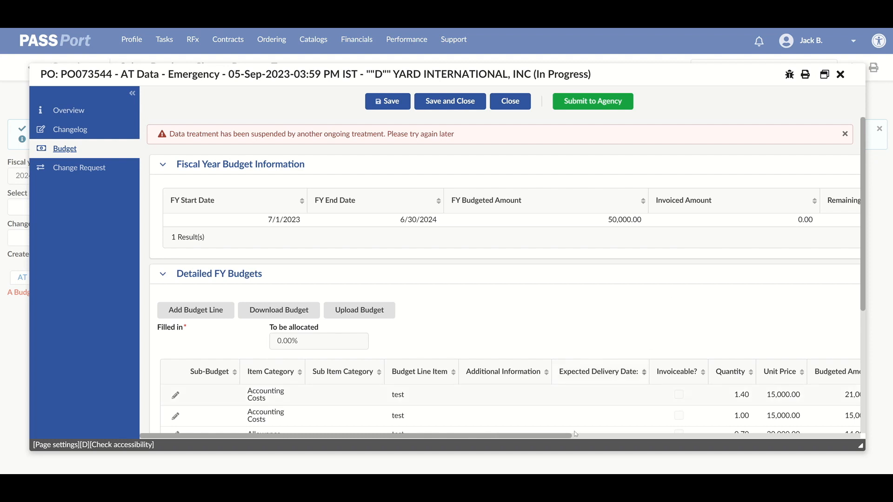
pyautogui.hscroll(3, 614, 439)
pyautogui.hscroll(5, 615, 438)
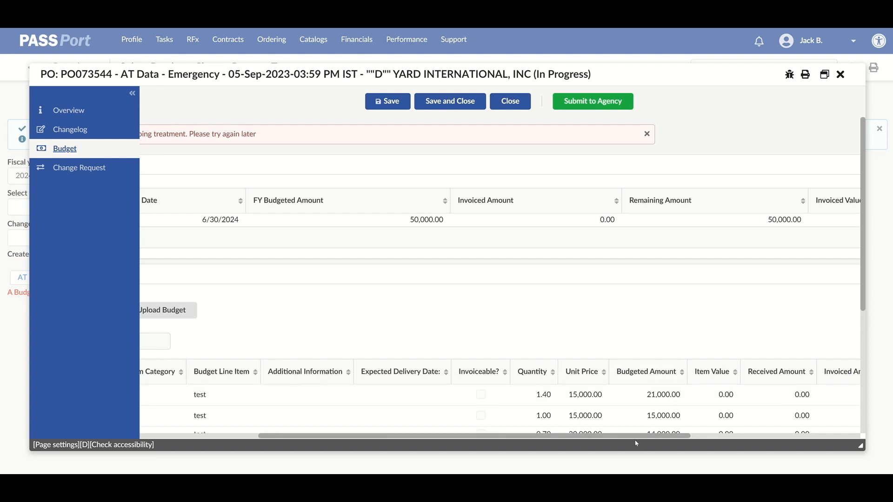
pyautogui.moveTo(638, 439); pyautogui.dragTo(518, 438)
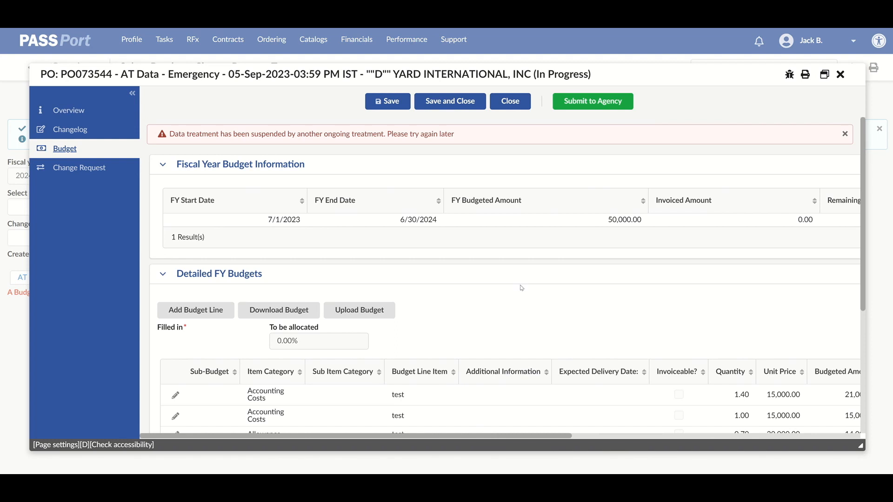
pyautogui.scroll(-3, 522, 288)
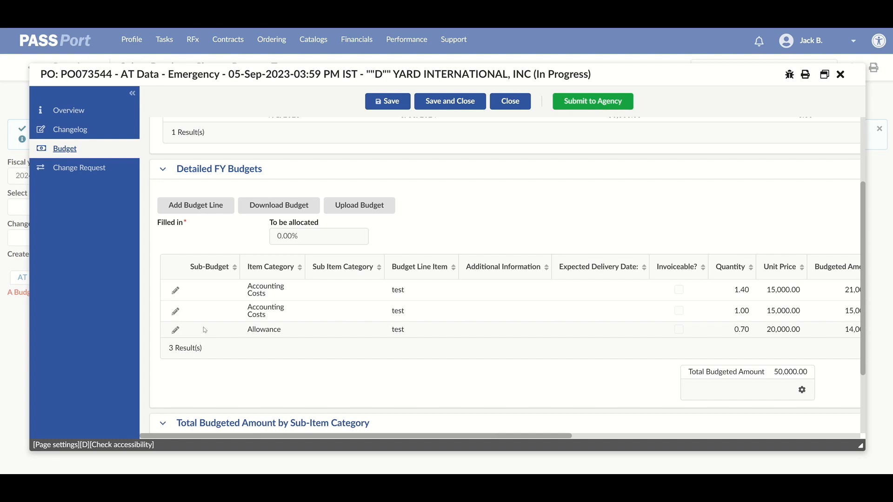
pyautogui.click(176, 291)
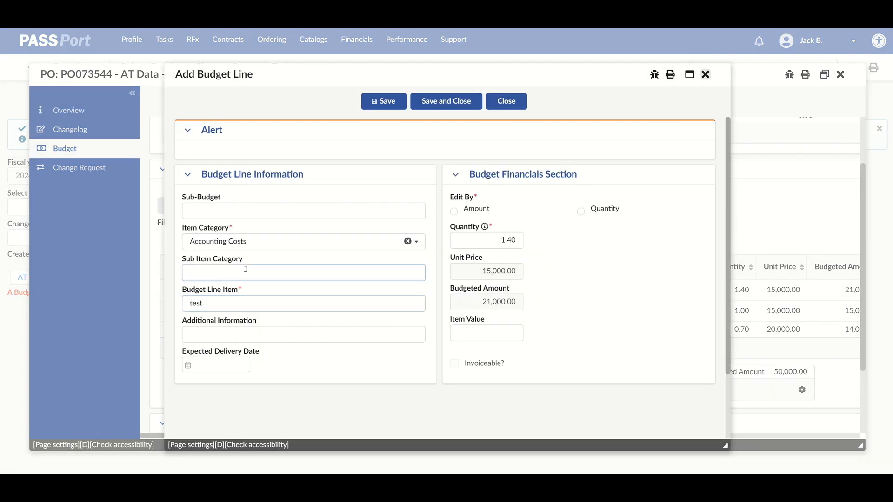
pyautogui.click(333, 242)
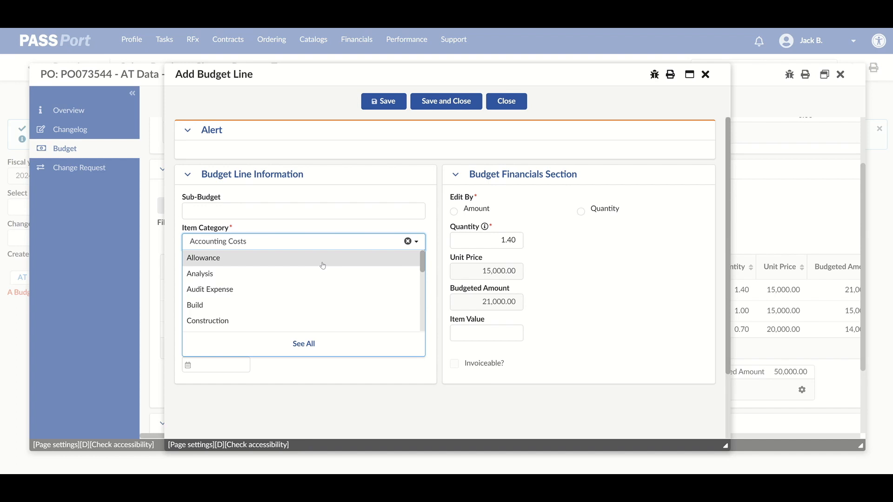
pyautogui.click(304, 345)
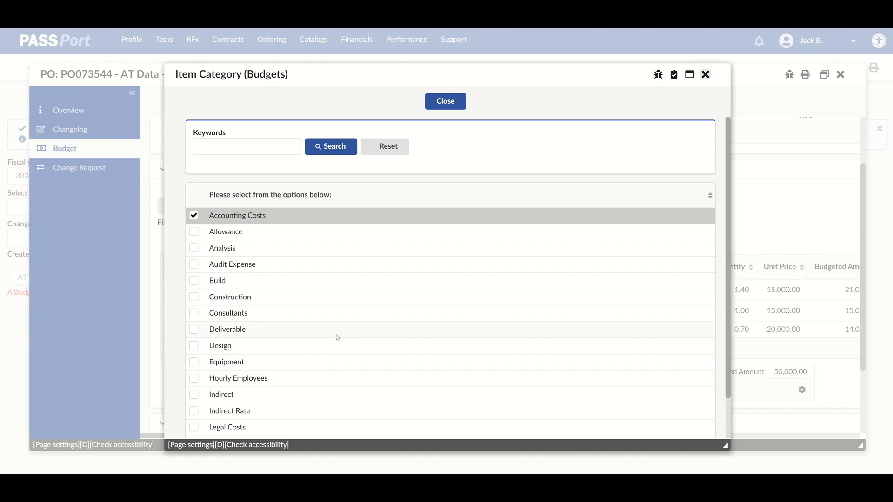
pyautogui.scroll(-1, 337, 338)
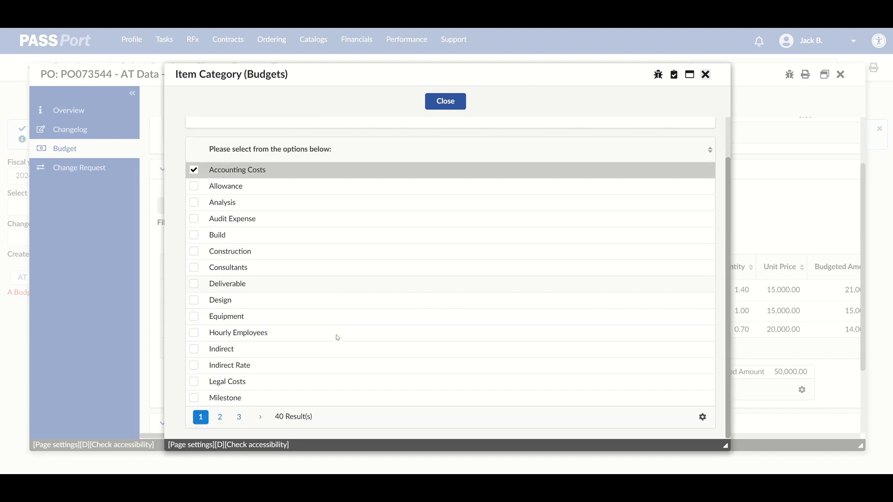
pyautogui.click(221, 418)
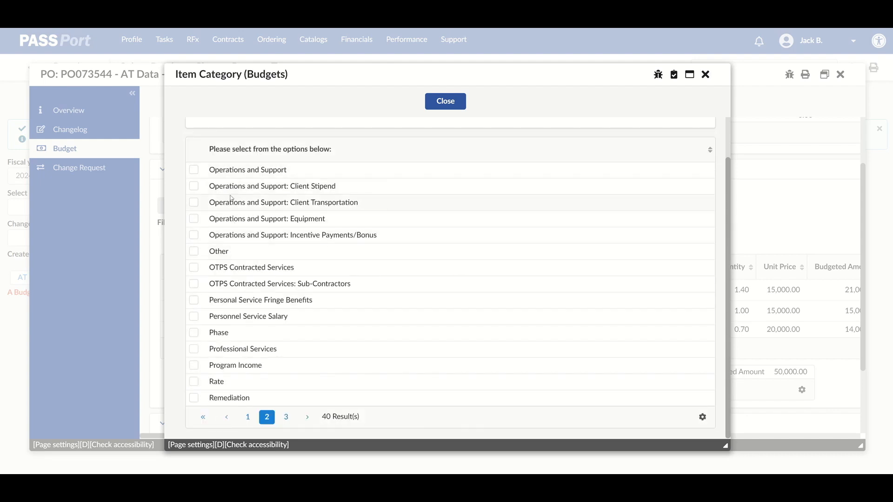
pyautogui.click(196, 255)
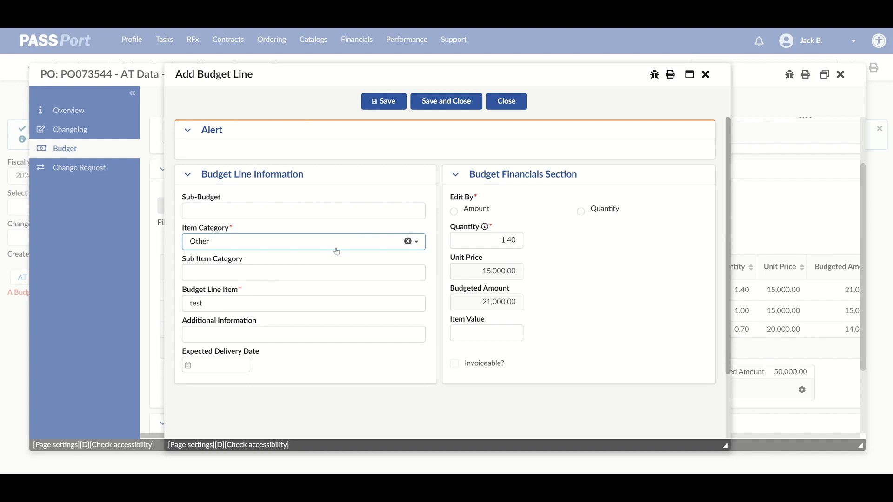
# Step: Name the opened budget line "Void Line", set its quantity to 0 using Edit By Quantity, and save and close it
pyautogui.click(329, 303)
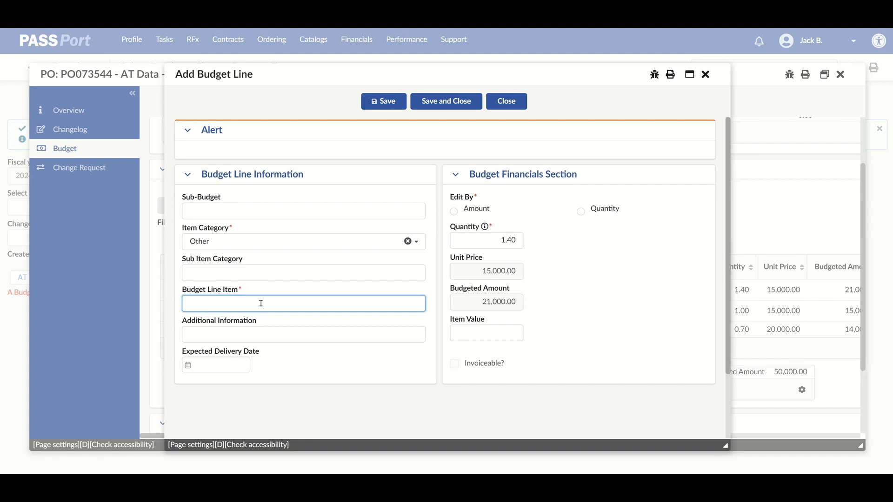
pyautogui.write('Void Line')
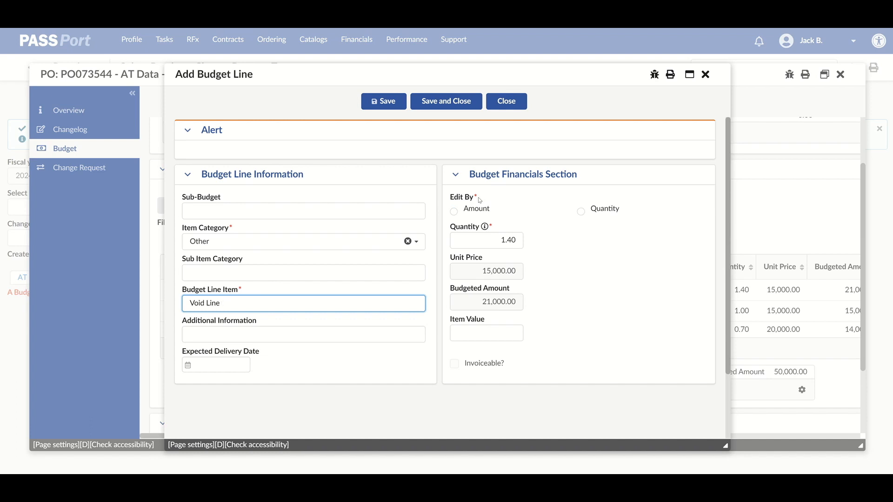
pyautogui.click(581, 212)
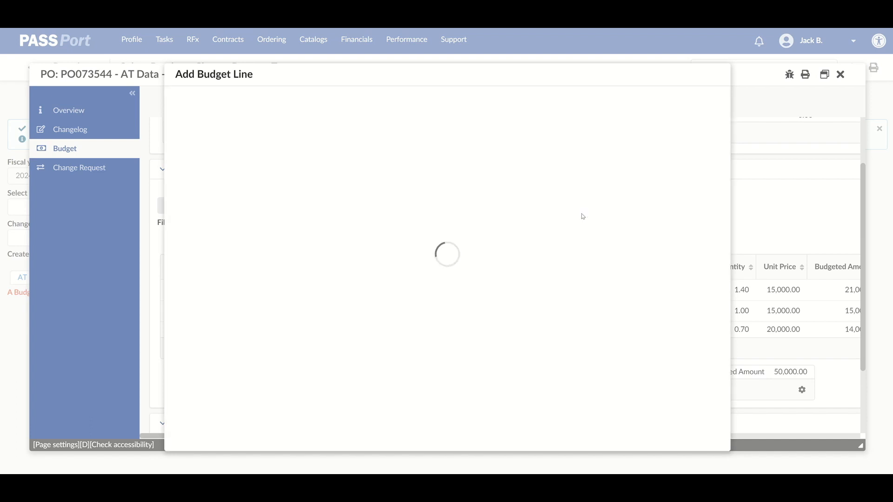
pyautogui.click(518, 240)
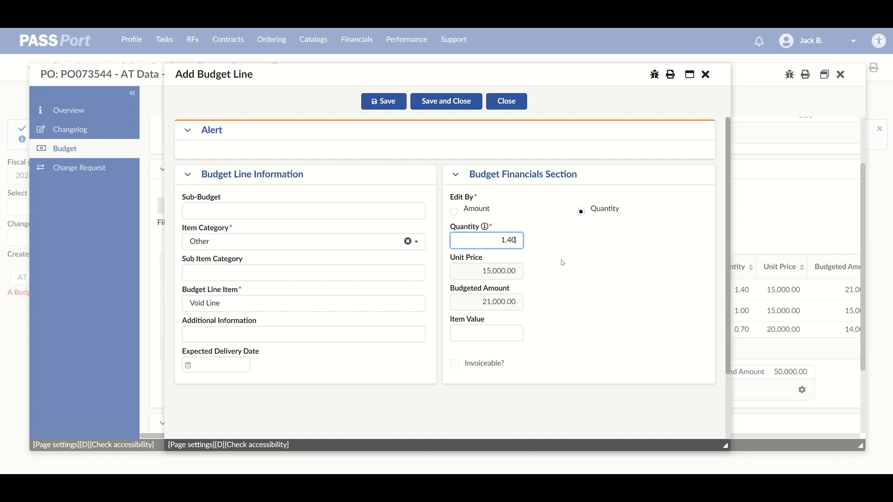
pyautogui.press('BackSpace')
pyautogui.press('BackSpace')
pyautogui.press('BackSpace')
pyautogui.write('0')
pyautogui.click(582, 287)
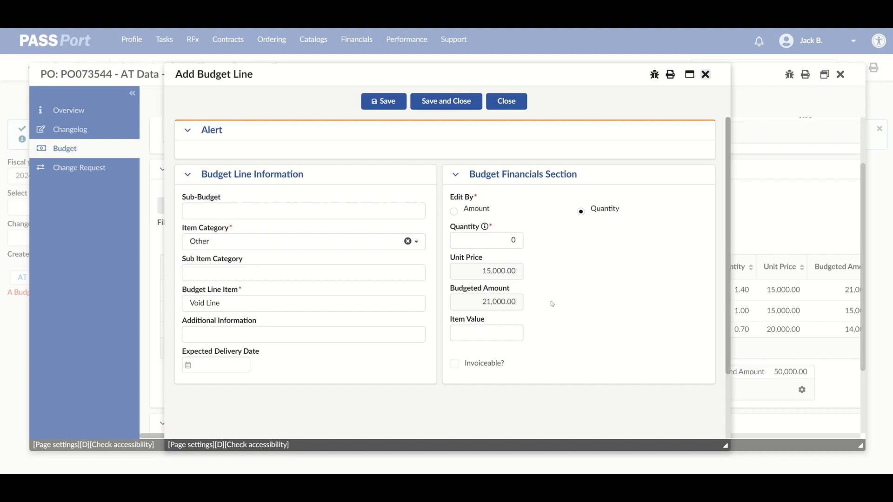
pyautogui.click(515, 340)
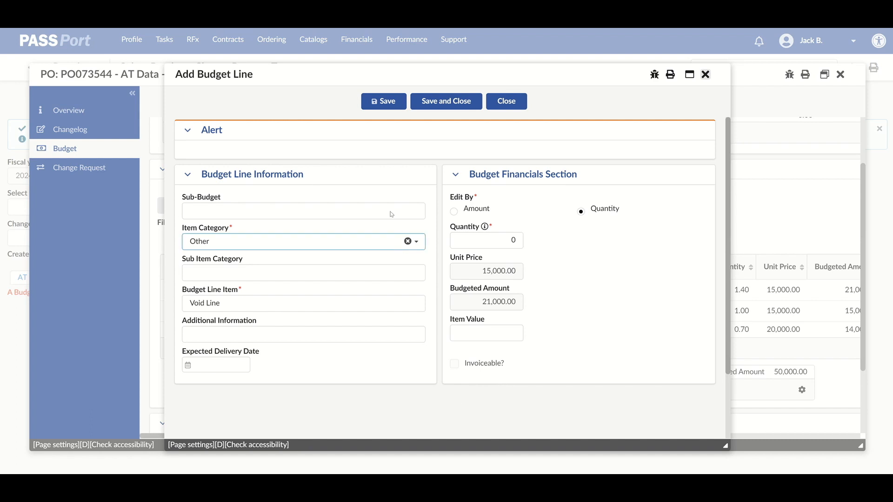
pyautogui.click(375, 103)
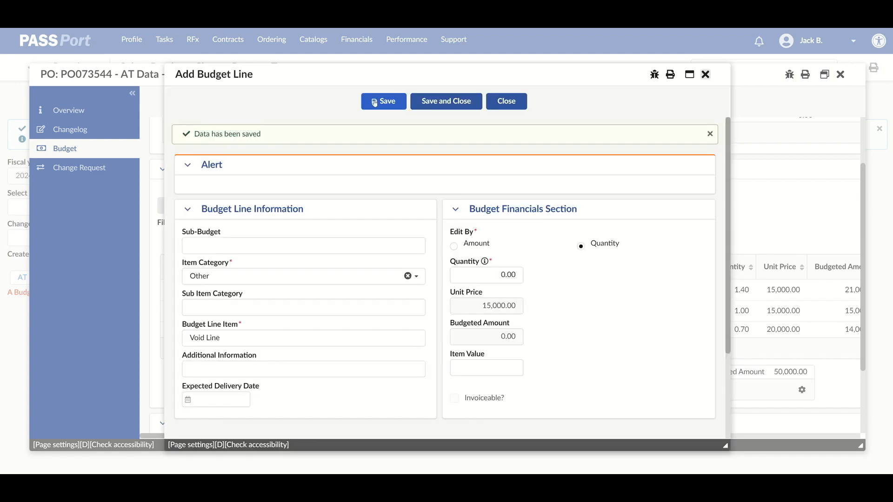
pyautogui.click(442, 102)
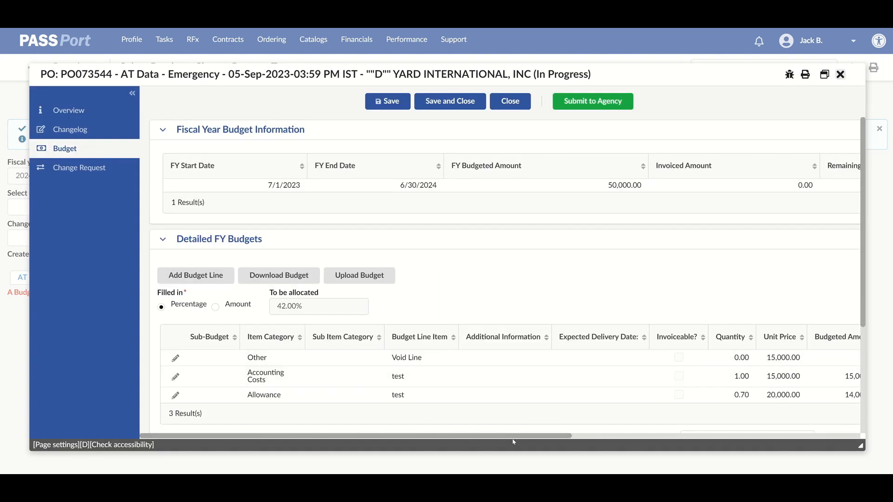
# Step: Edit the remaining Accounting Costs budget line, setting its item category to Other and its budget line item to "Void Line"
pyautogui.moveTo(514, 441); pyautogui.dragTo(435, 426)
pyautogui.click(175, 376)
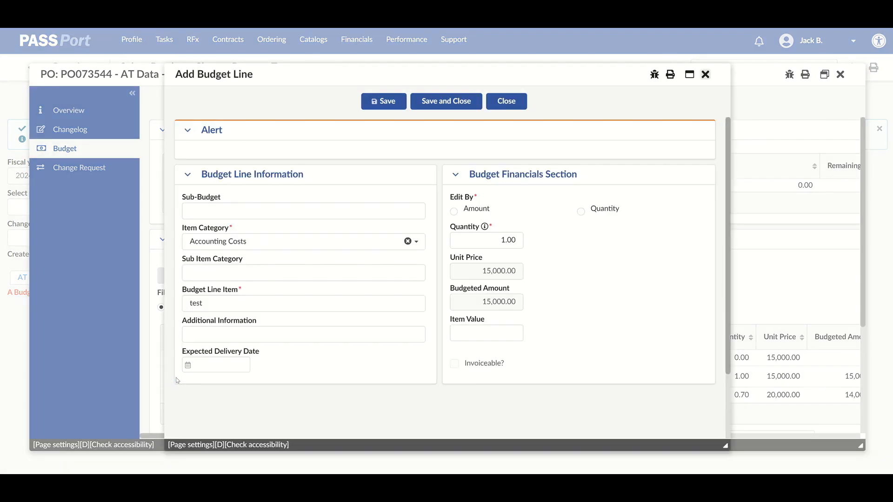
pyautogui.click(421, 242)
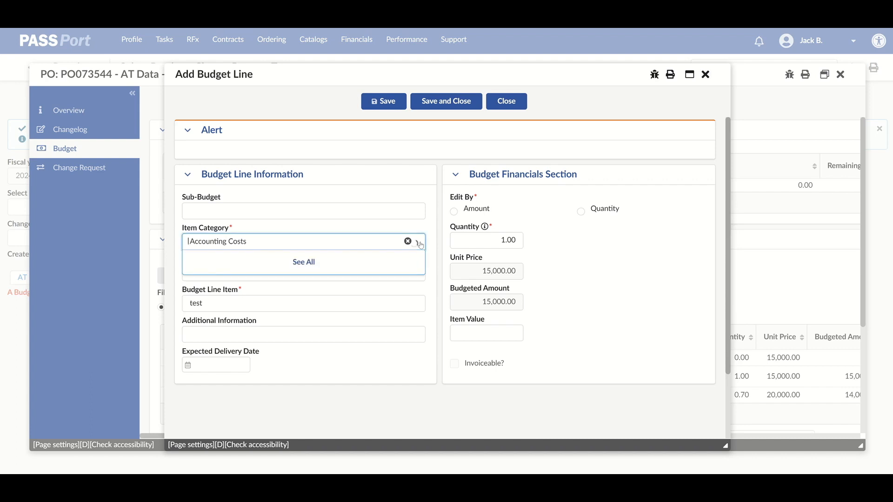
pyautogui.click(321, 351)
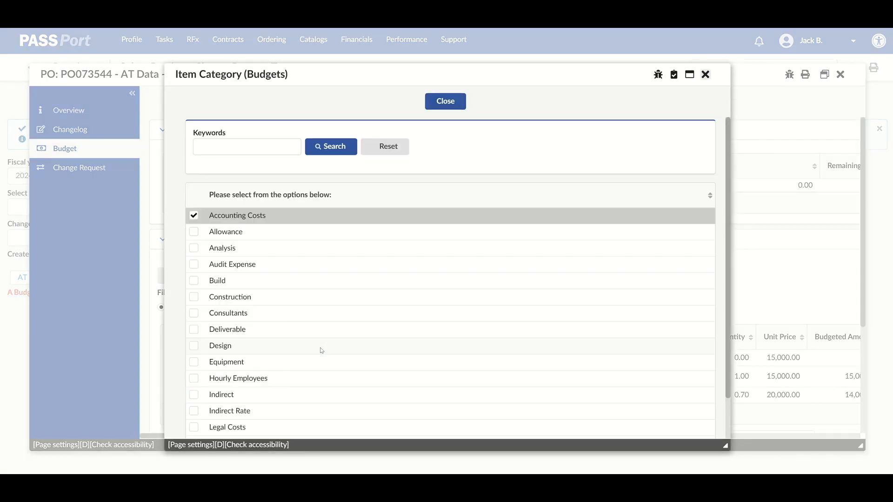
pyautogui.scroll(-2, 306, 300)
pyautogui.click(219, 418)
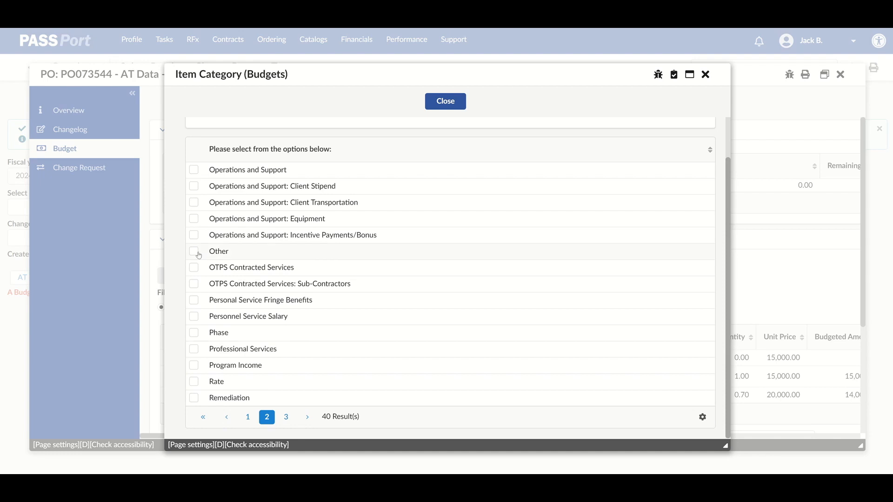
pyautogui.click(199, 255)
pyautogui.click(324, 301)
pyautogui.press('BackSpace')
pyautogui.press('BackSpace')
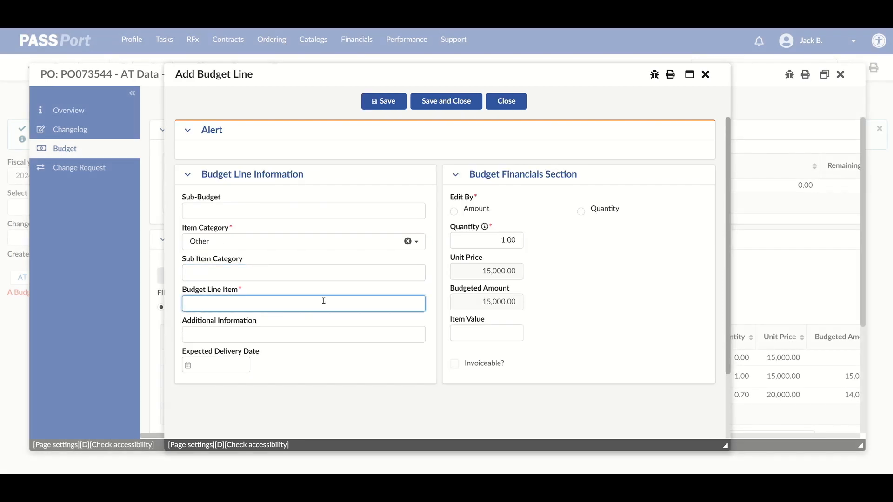
pyautogui.write('Void Line')
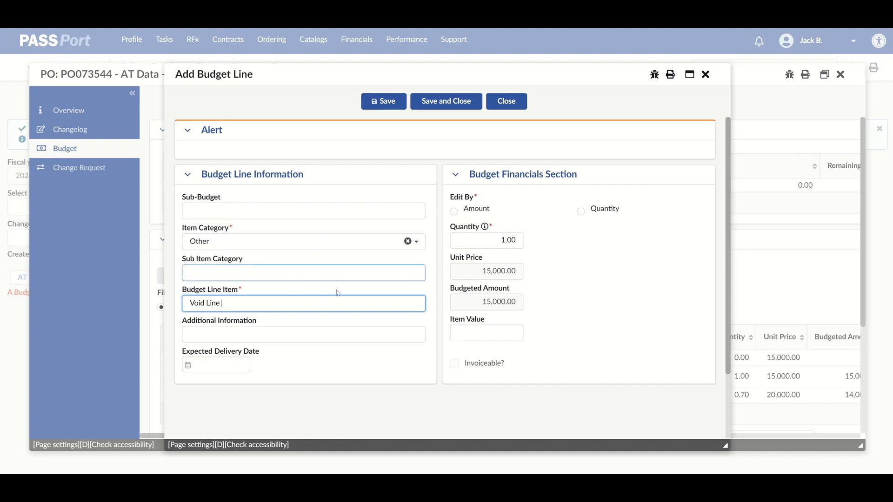
# Step: Set the second void line's quantity to 0 using Edit By Quantity, then save and close the line
pyautogui.click(581, 212)
pyautogui.click(519, 242)
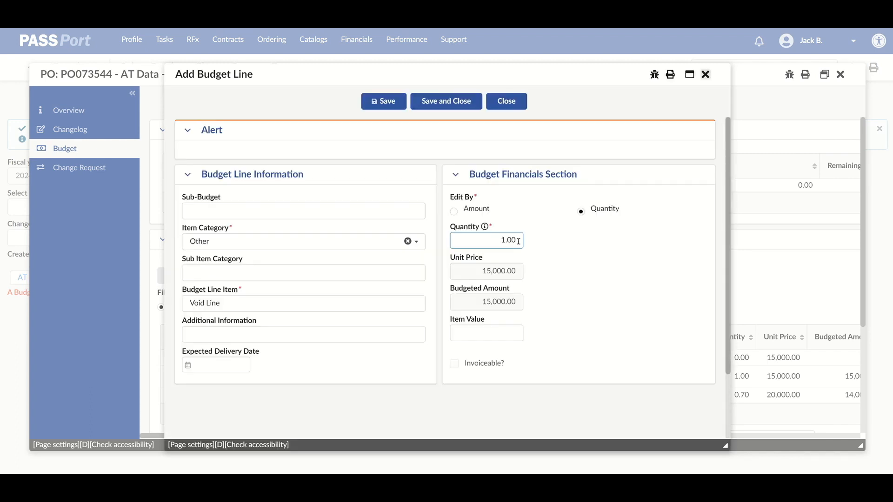
pyautogui.press('BackSpace')
pyautogui.press('BackSpace')
pyautogui.press('BackSpace')
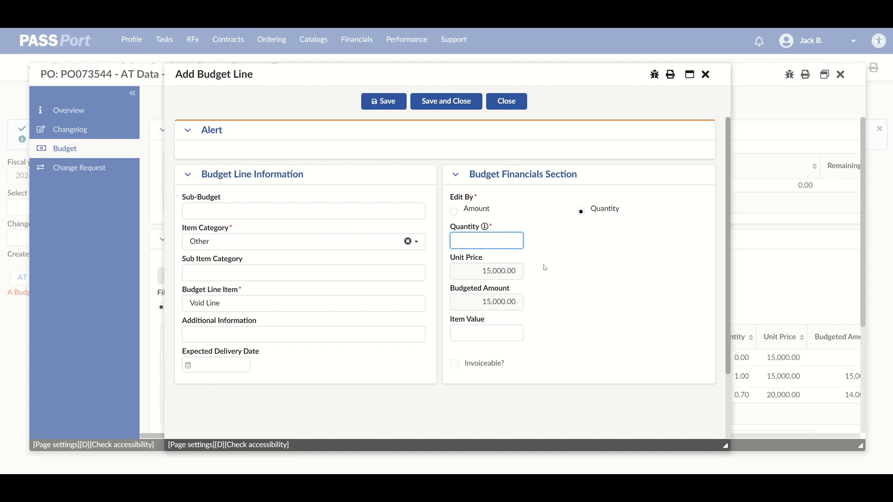
pyautogui.click(615, 345)
pyautogui.click(384, 102)
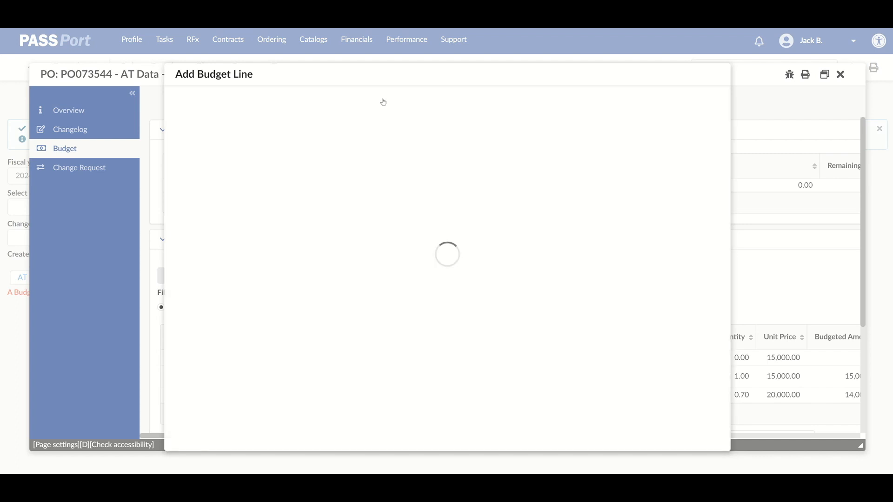
pyautogui.click(430, 103)
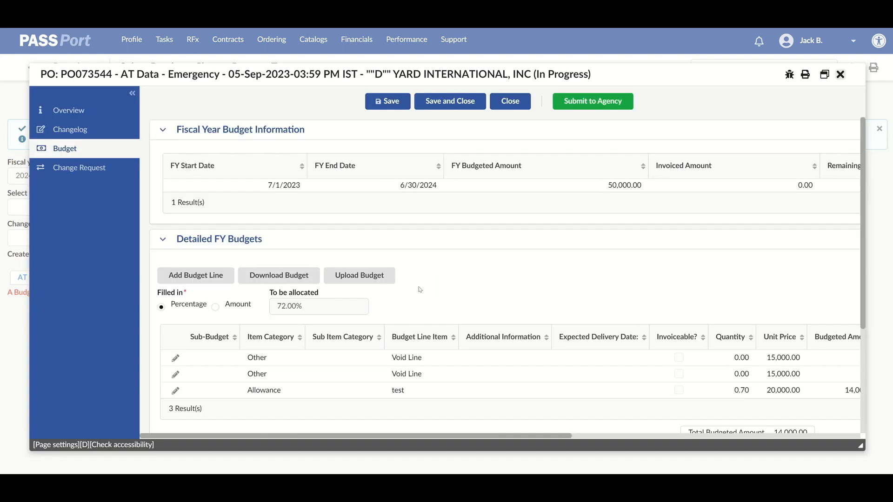
# Step: Edit the Allowance budget line, setting its item category to Other and its budget line item to "Void Line"
pyautogui.click(174, 391)
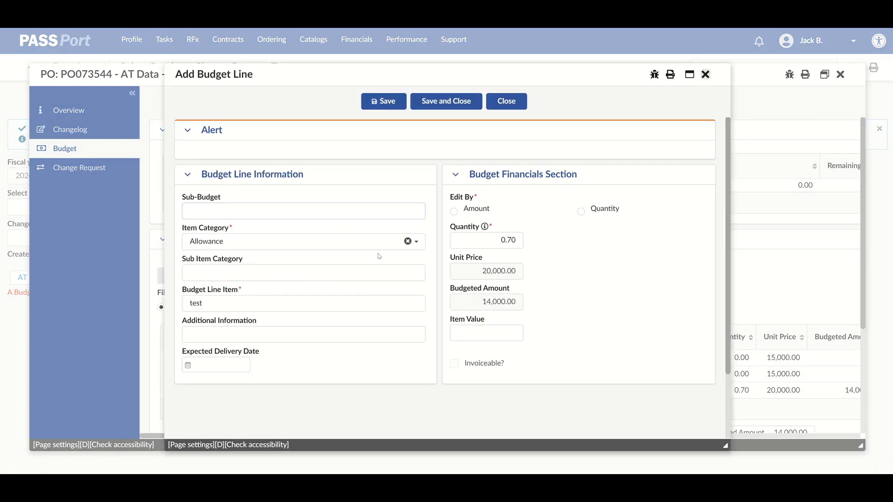
pyautogui.click(386, 246)
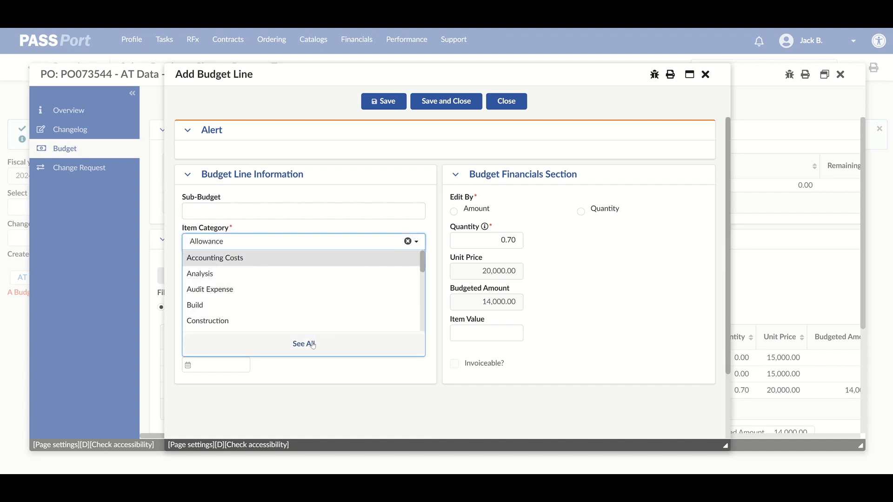
pyautogui.click(313, 345)
pyautogui.scroll(-1, 298, 316)
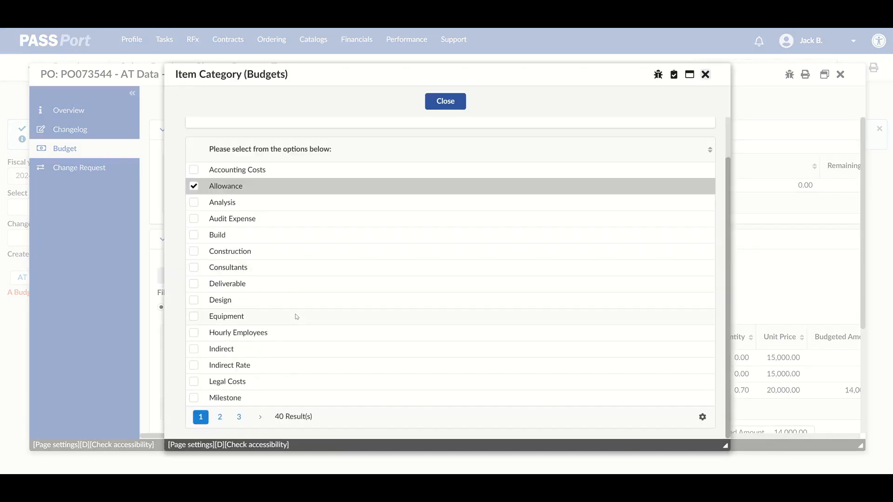
pyautogui.click(222, 418)
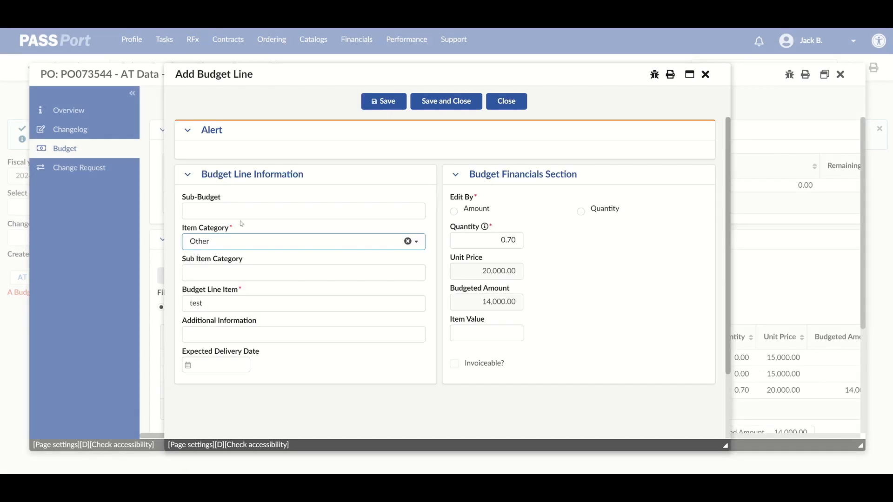
pyautogui.click(273, 307)
pyautogui.press('BackSpace')
pyautogui.press('BackSpace')
pyautogui.press('BackSpace')
pyautogui.write('Vi')
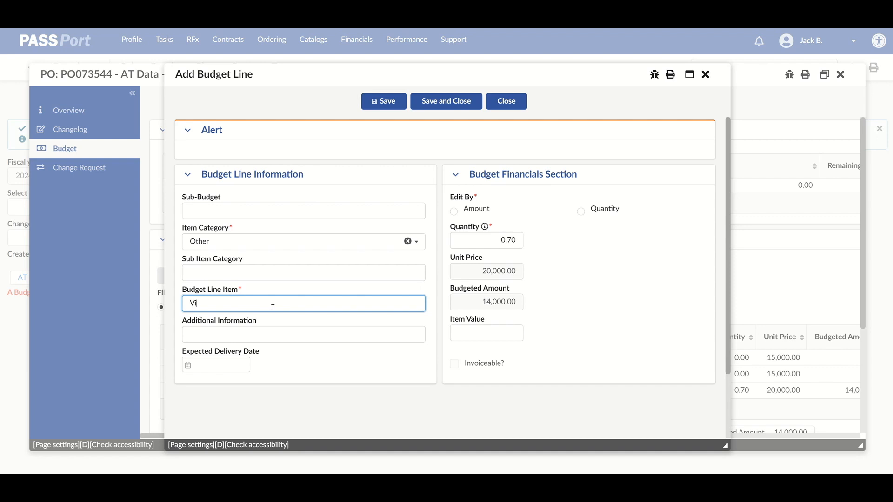
pyautogui.write('oid Line')
# Step: Set the former Allowance line's quantity to 0 using Edit By Quantity, and save and close the line
pyautogui.click(584, 212)
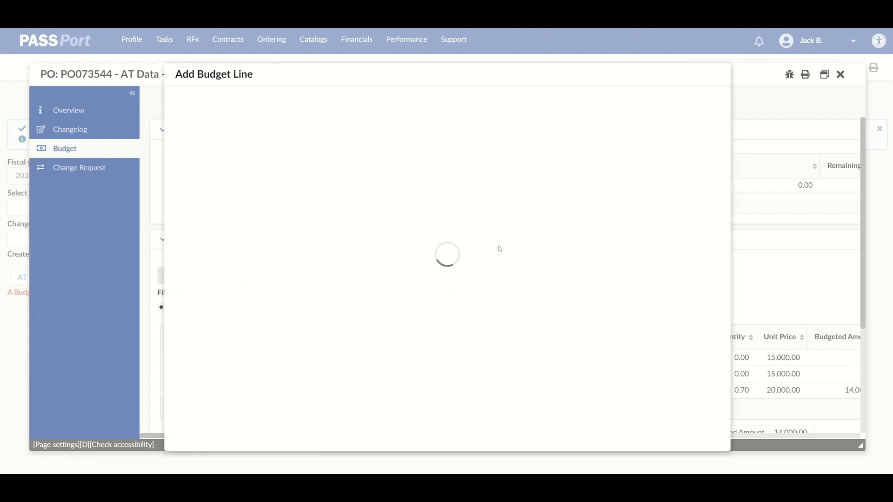
pyautogui.click(504, 241)
pyautogui.doubleClick(503, 241)
pyautogui.write('0')
pyautogui.click(575, 302)
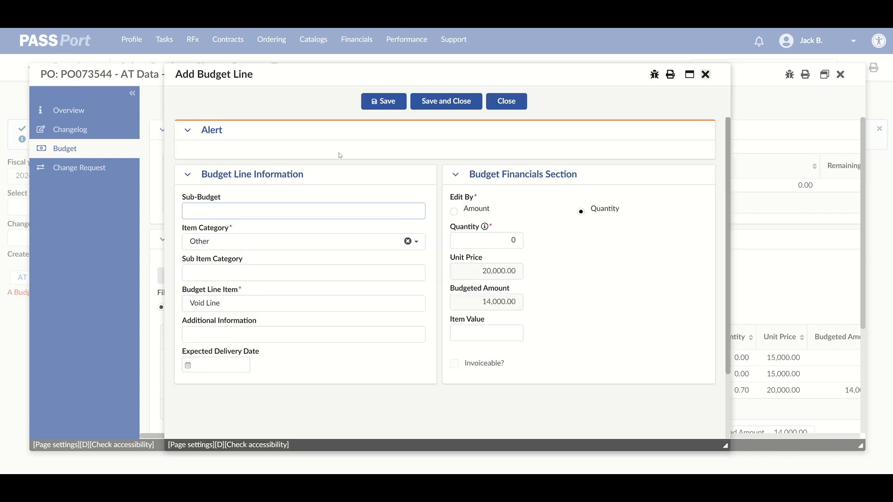
pyautogui.click(383, 101)
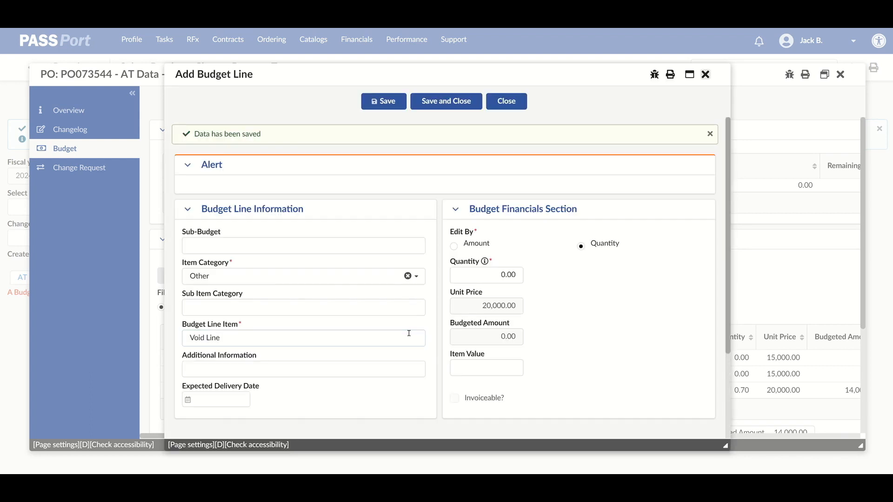
pyautogui.click(444, 101)
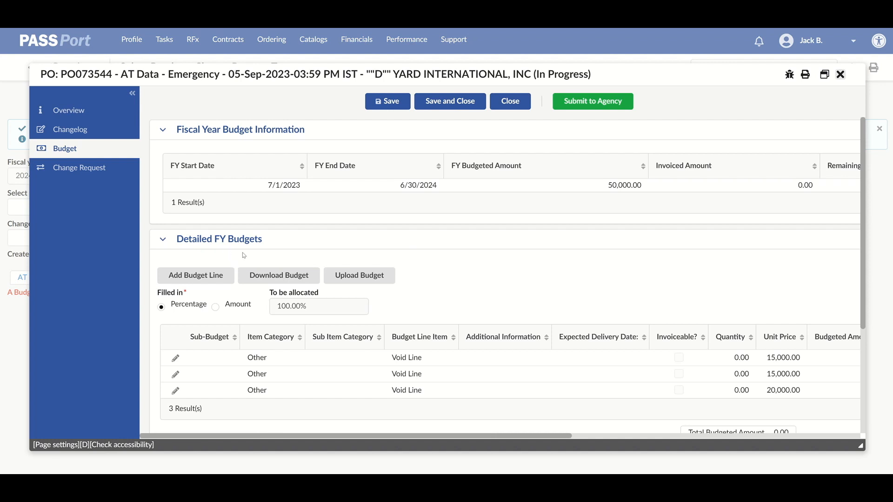
# Step: Add a new budget line under Detailed FY Budgets and set its item category to Design
pyautogui.click(203, 280)
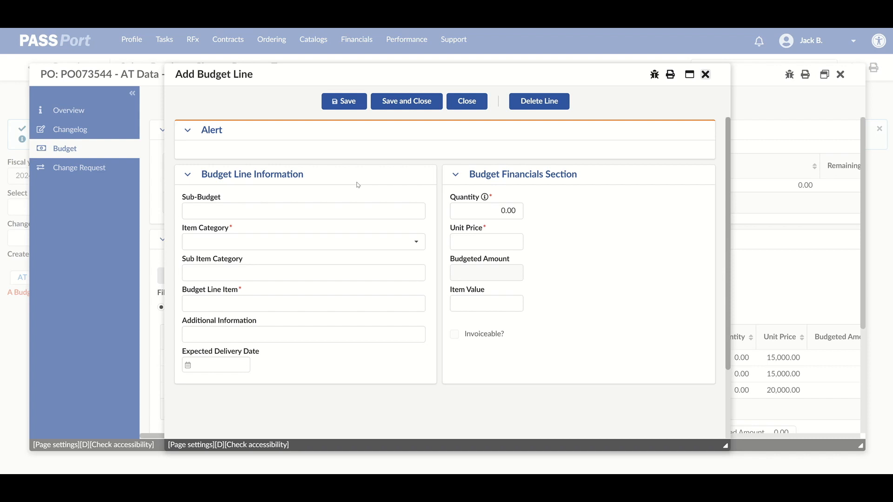
pyautogui.click(366, 242)
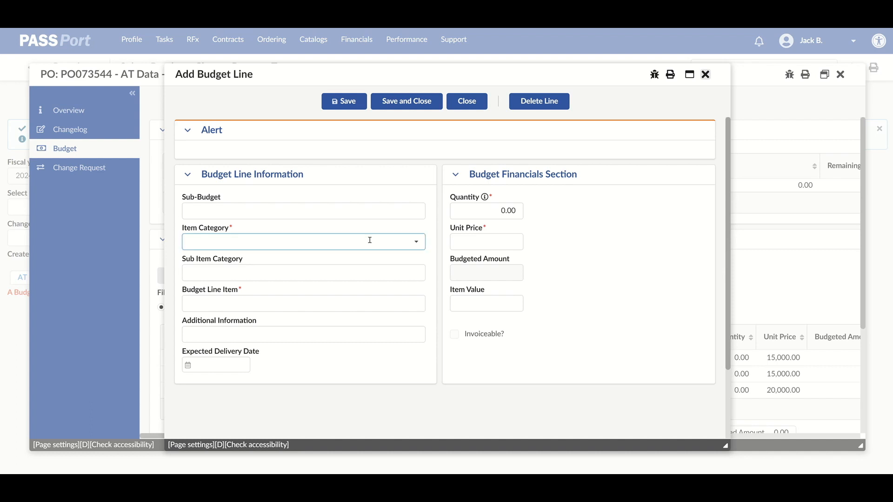
pyautogui.click(371, 240)
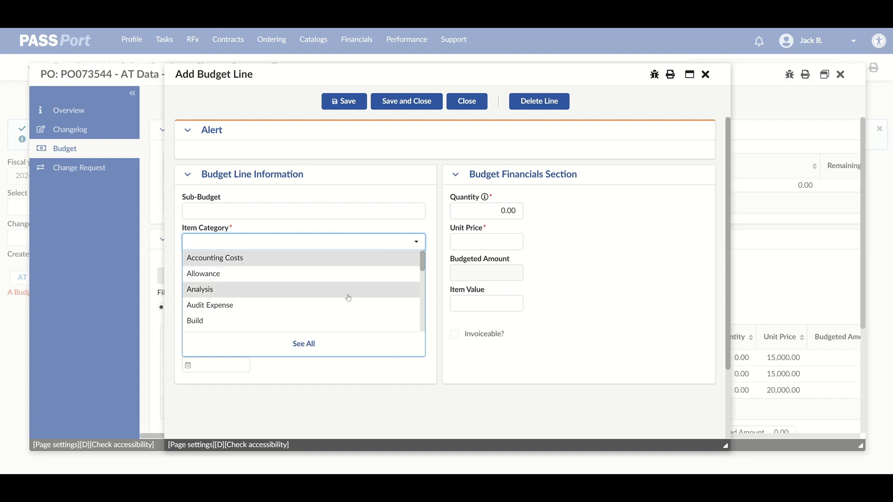
pyautogui.click(306, 344)
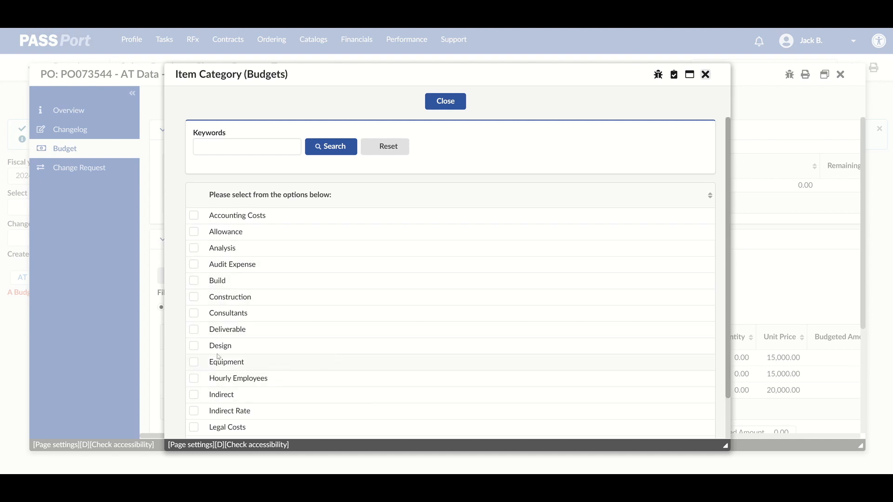
pyautogui.click(194, 347)
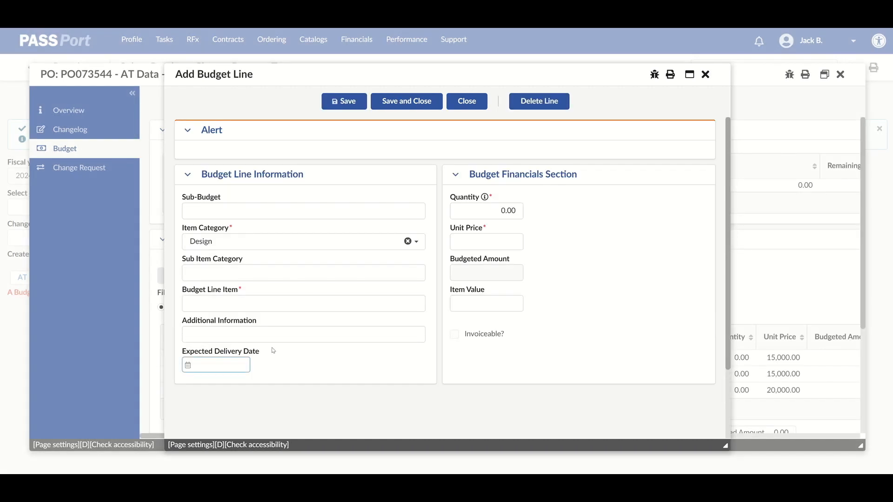
# Step: Enter "Furniture and Fabric" as the new Design line's budget line item
pyautogui.click(288, 302)
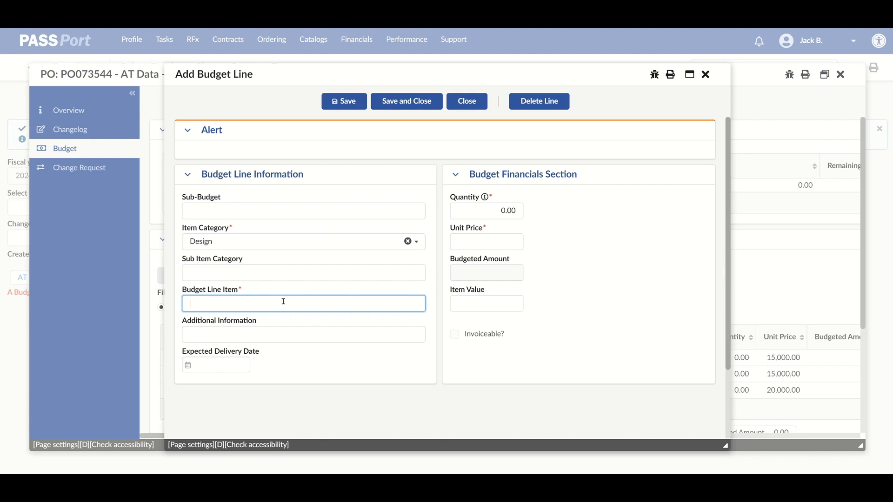
pyautogui.write('Furniture and abric')
pyautogui.press('BackSpace')
pyautogui.press('BackSpace')
pyautogui.press('BackSpace')
pyautogui.press('BackSpace')
pyautogui.press('BackSpace')
pyautogui.write('Fabris')
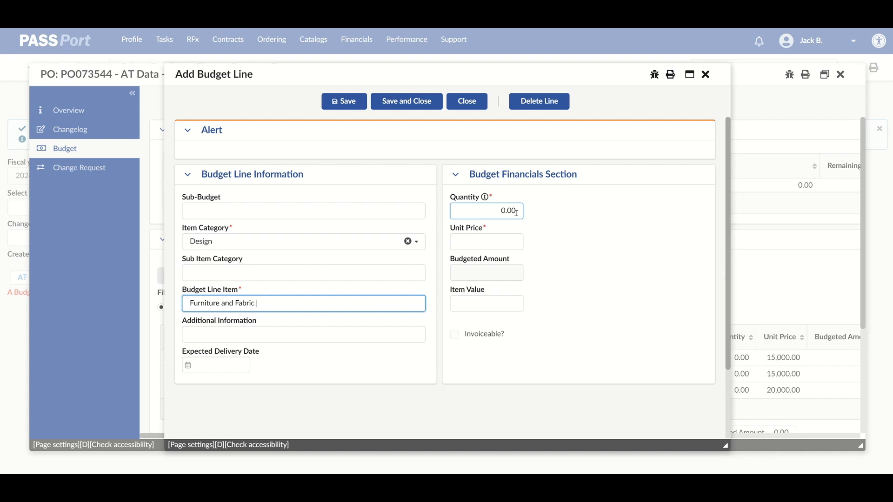
# Step: Set the quantity of the new Furniture and Fabric budget line to 25000
pyautogui.click(514, 210)
pyautogui.press('BackSpace')
pyautogui.press('BackSpace')
pyautogui.press('BackSpace')
pyautogui.press('BackSpace')
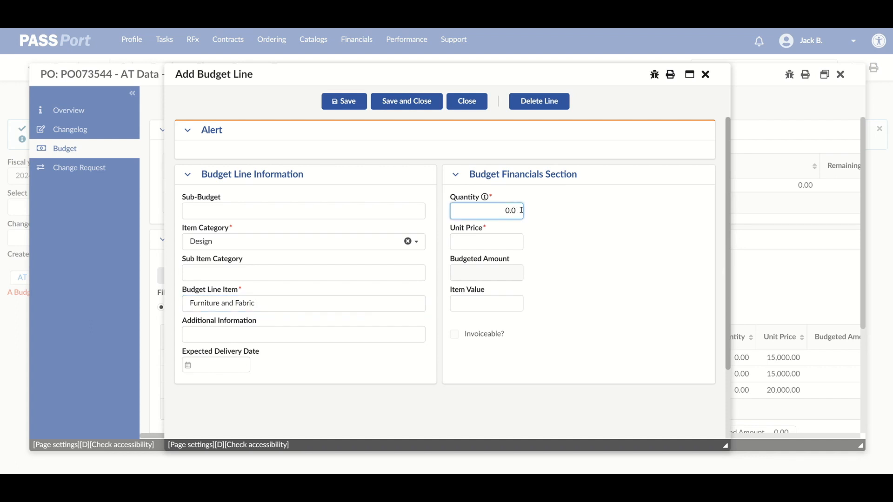
pyautogui.write('25000')
# Step: Set the Furniture and Fabric line's unit price to 1, and save and close the line
pyautogui.click(515, 247)
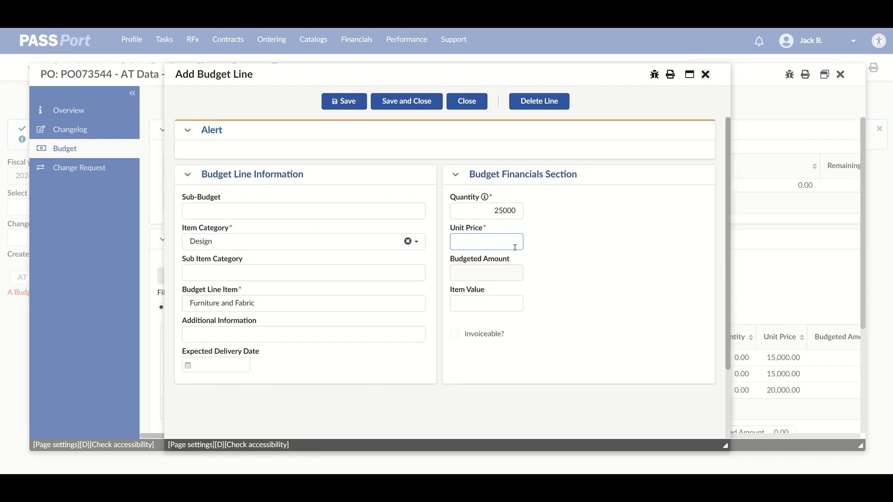
pyautogui.click(575, 263)
pyautogui.click(519, 309)
pyautogui.click(337, 106)
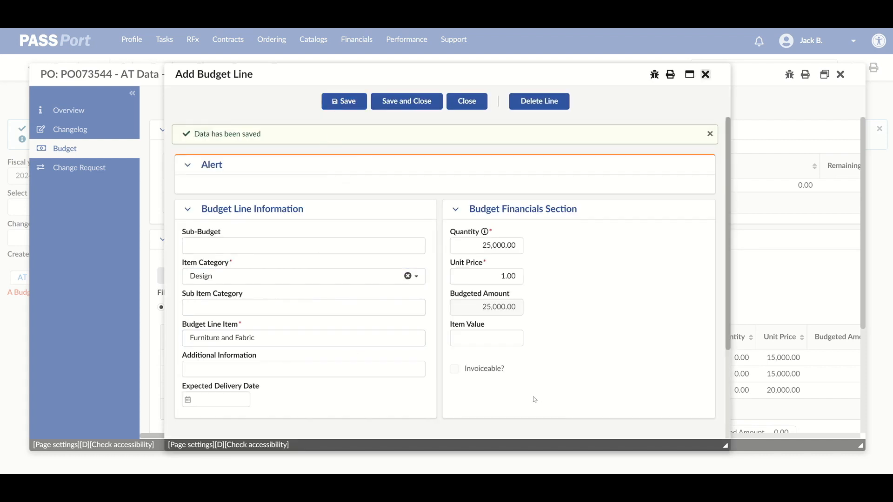
pyautogui.click(409, 103)
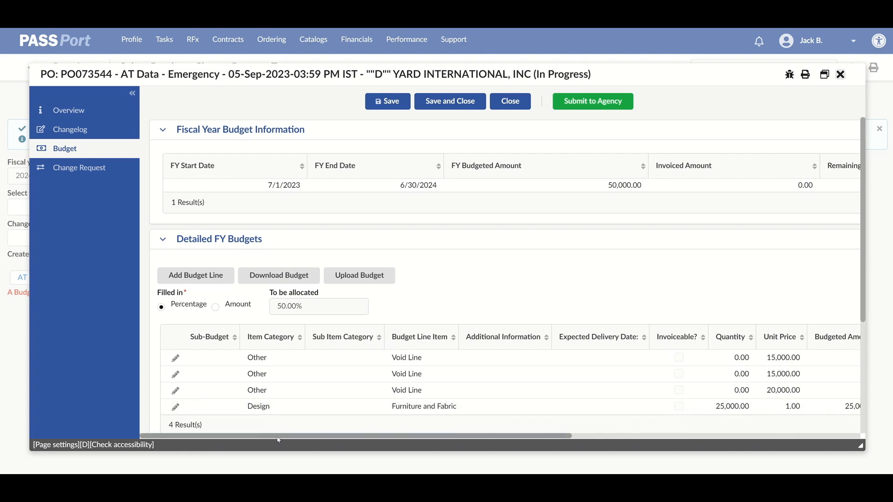
# Step: Add another budget line under Detailed FY Budgets and set its item category to Design
pyautogui.scroll(-4, 325, 436)
pyautogui.moveTo(360, 436); pyautogui.dragTo(514, 435)
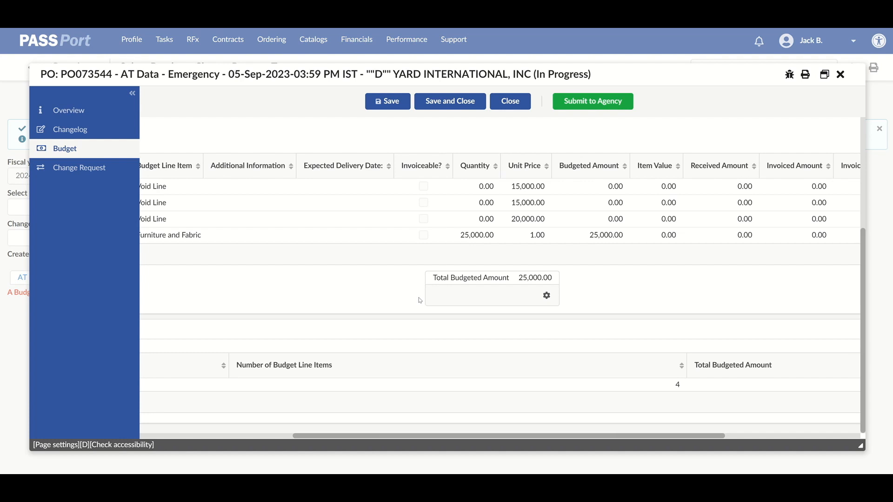
pyautogui.scroll(3, 523, 416)
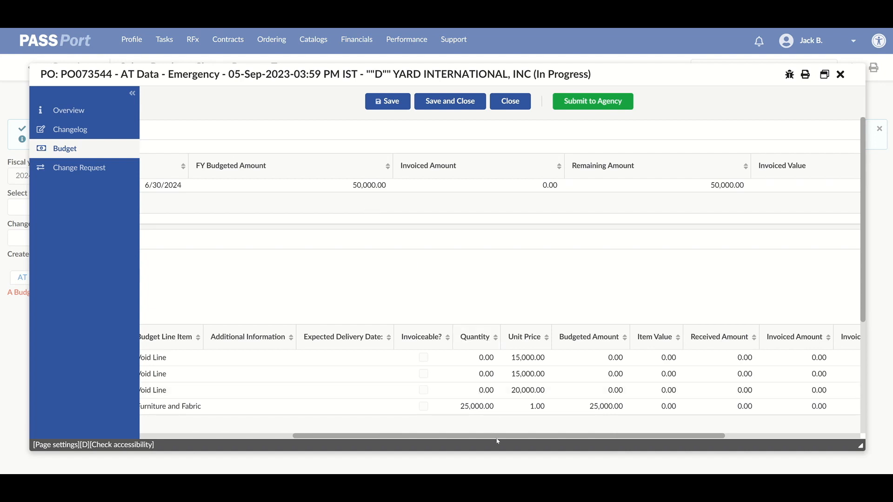
pyautogui.moveTo(421, 437); pyautogui.dragTo(241, 421)
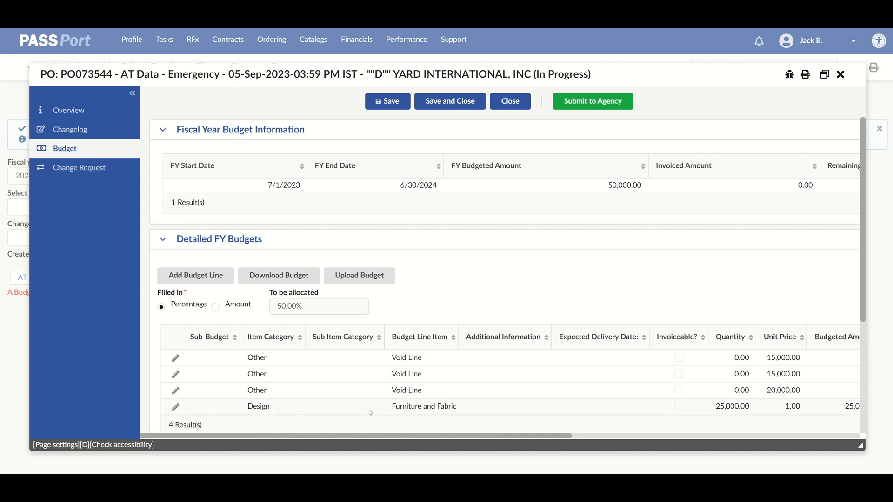
pyautogui.scroll(-1, 368, 409)
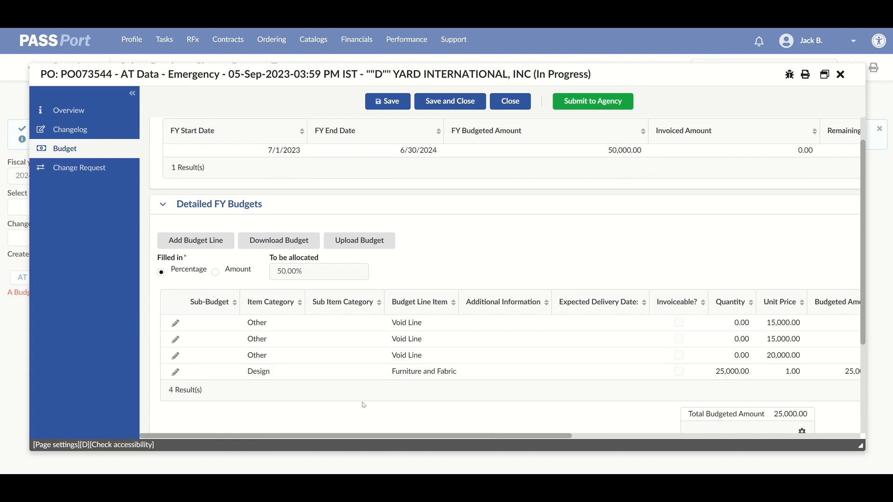
pyautogui.click(198, 245)
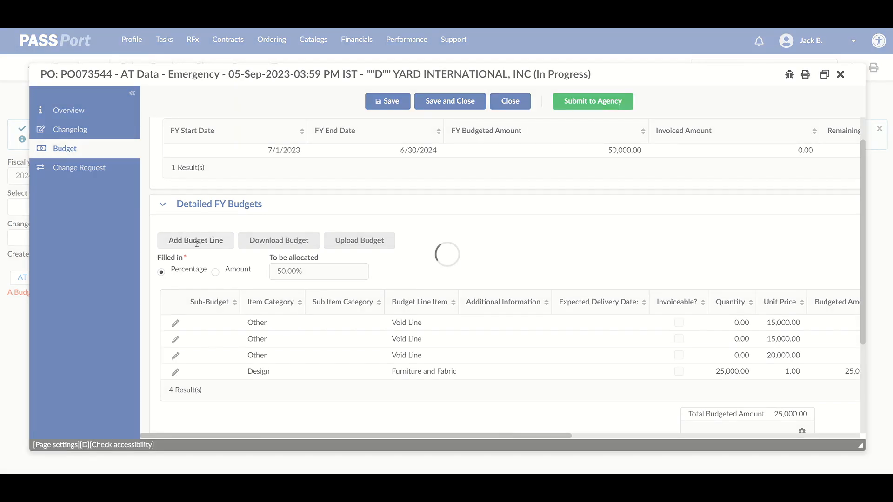
pyautogui.click(272, 242)
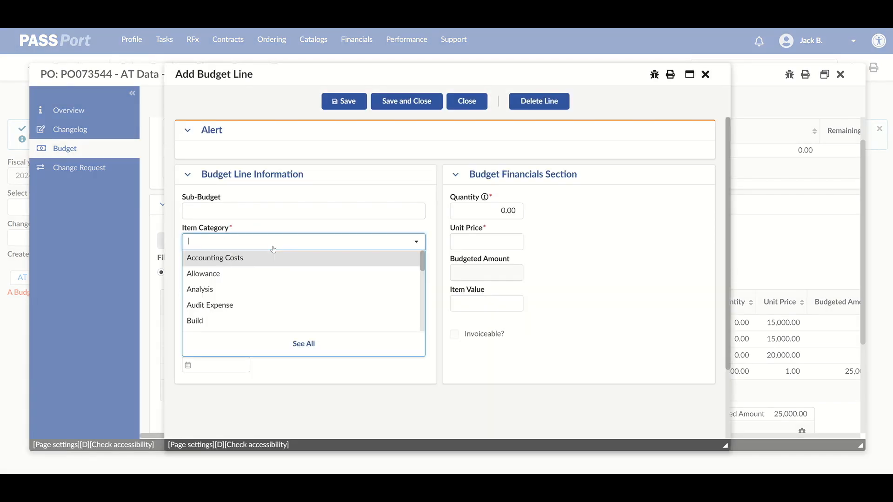
pyautogui.click(304, 346)
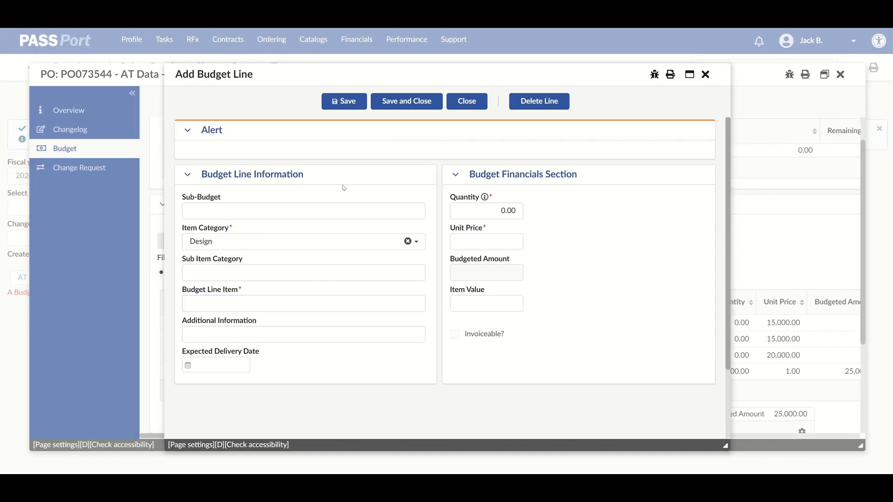
# Step: Enter "Paint and Sewing Needles" as the second Design line's budget line item and set its quantity to 25000
pyautogui.click(304, 304)
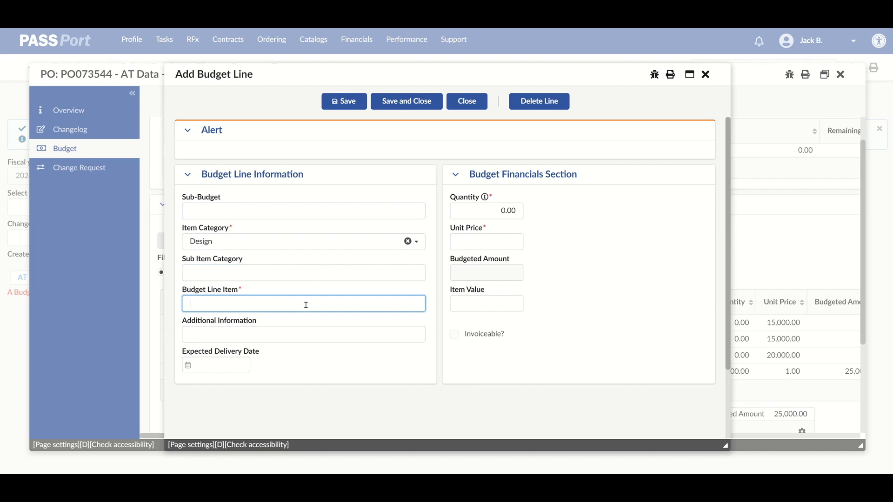
pyautogui.write('Paint and Sewing Needles')
pyautogui.click(514, 210)
pyautogui.hotkey('ctrl', 'a')
pyautogui.press('BackSpace')
pyautogui.write('2500')
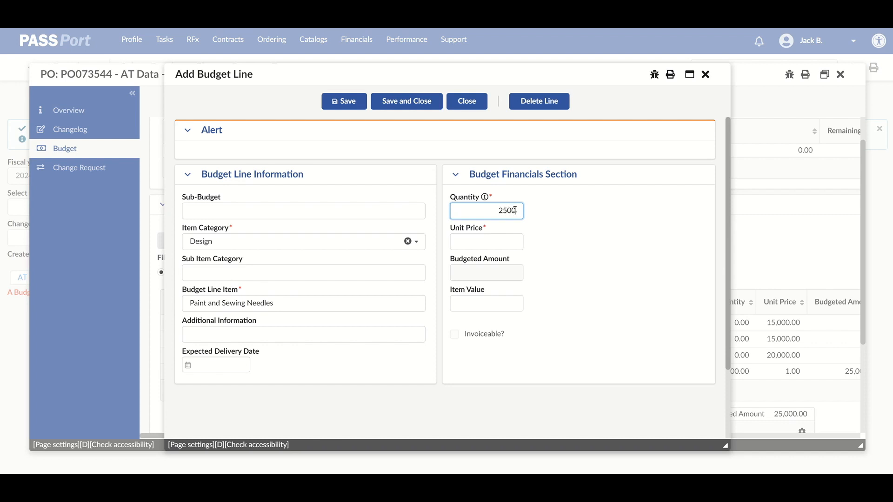
pyautogui.write('0')
# Step: Set the Paint and Sewing Needles line's unit price to 1, and save and close the line
pyautogui.click(492, 242)
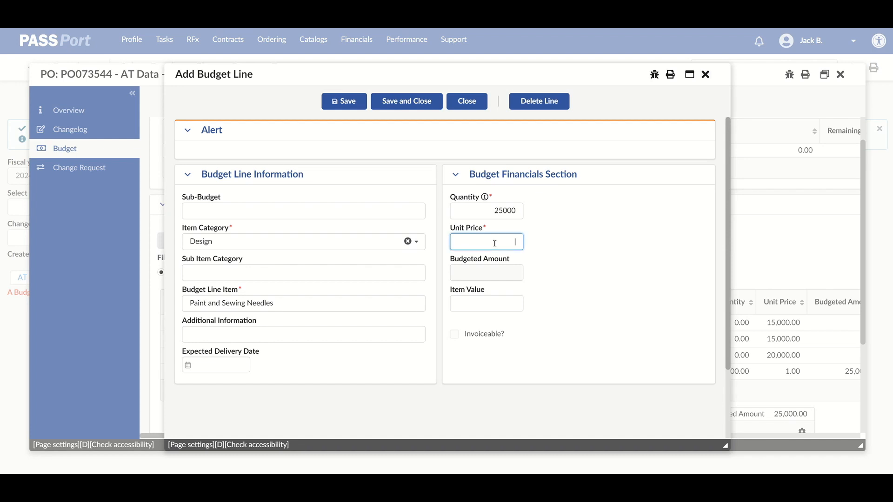
pyautogui.write('1')
pyautogui.click(594, 281)
pyautogui.click(464, 306)
pyautogui.click(580, 342)
pyautogui.click(340, 102)
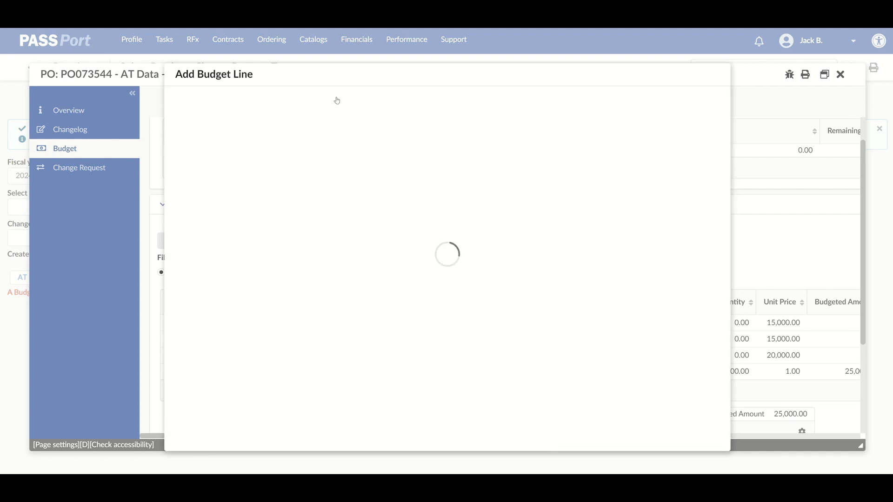
pyautogui.click(401, 101)
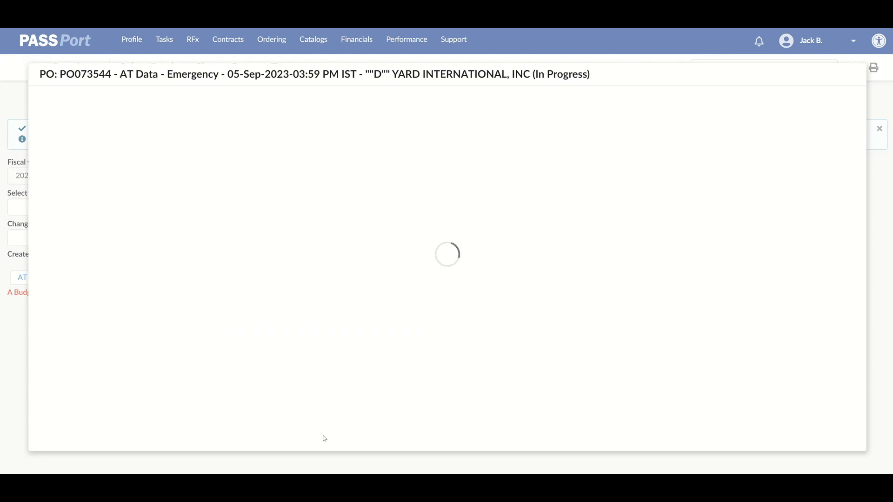
# Step: Download the budget and open Budget_Lines_Bulk_Import (4).xlsx in Excel, dismissing the Office sign-in prompt
pyautogui.moveTo(331, 438); pyautogui.dragTo(411, 437)
pyautogui.scroll(-3, 444, 370)
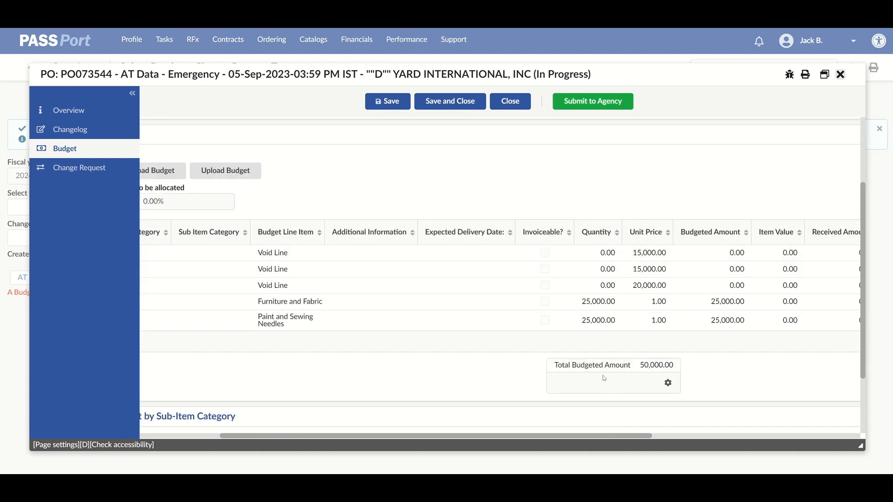
pyautogui.scroll(3, 546, 333)
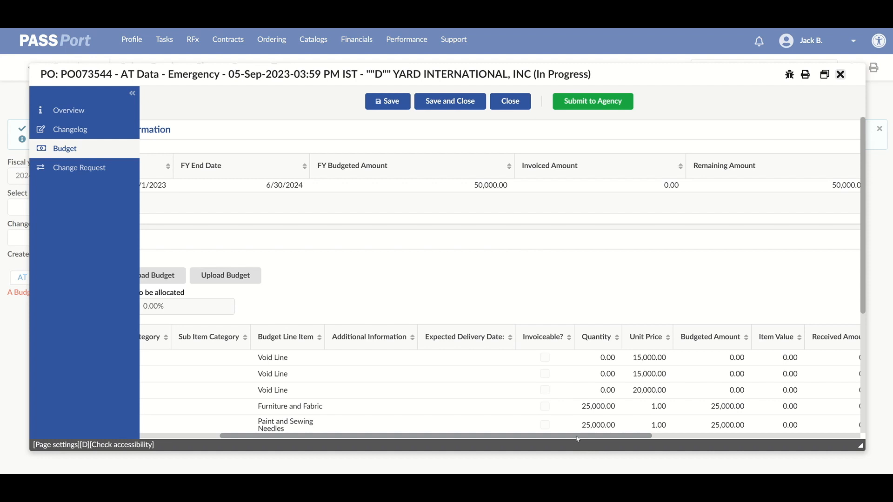
pyautogui.moveTo(578, 439); pyautogui.dragTo(493, 437)
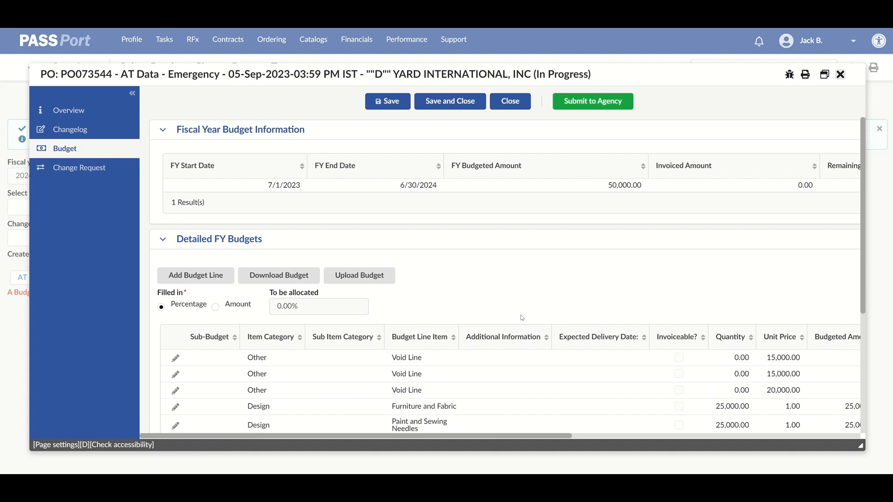
pyautogui.click(298, 279)
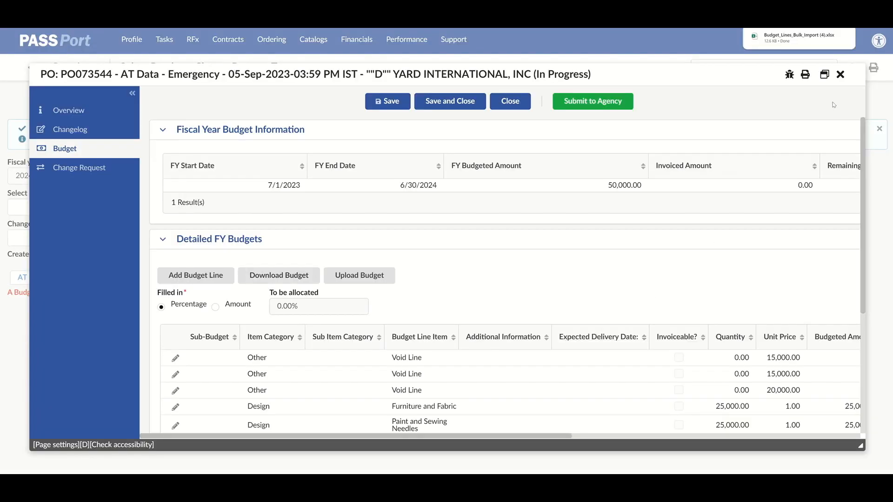
pyautogui.moveTo(826, 44)
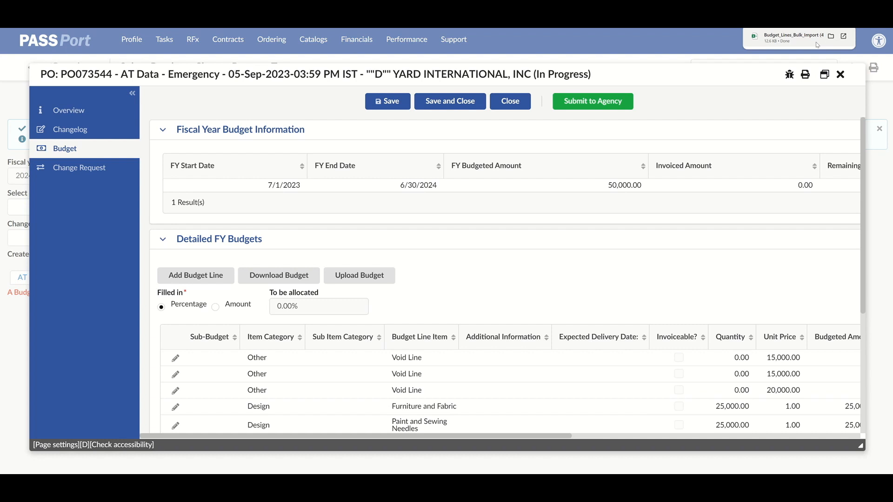
pyautogui.scroll(-2, 333, 330)
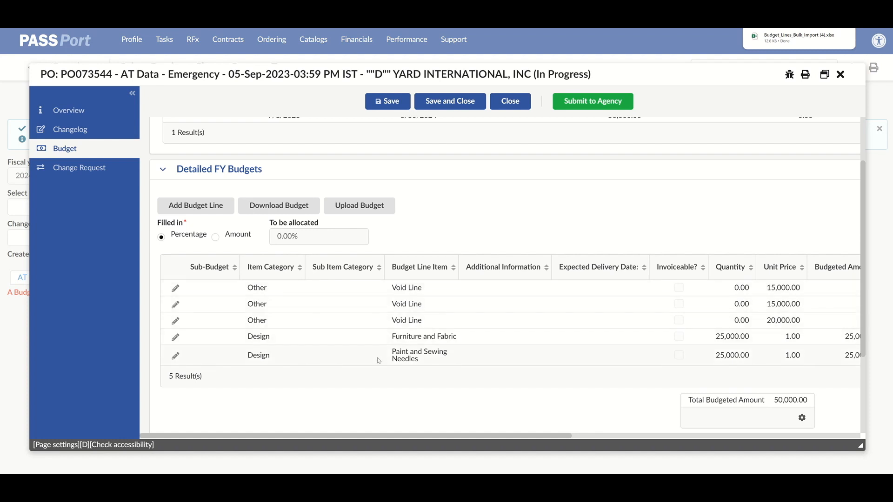
pyautogui.click(803, 44)
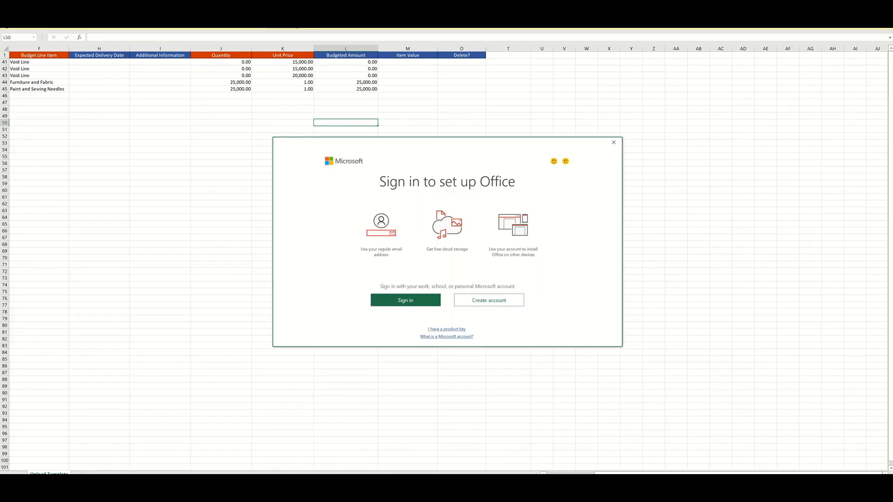
pyautogui.click(619, 146)
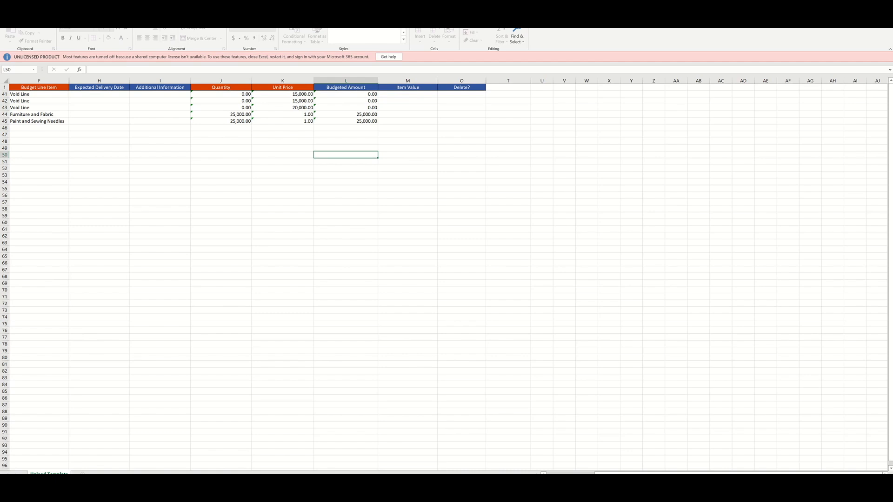
# Step: Enlarge the budget worksheet using a custom zoom magnification
pyautogui.click(227, 14)
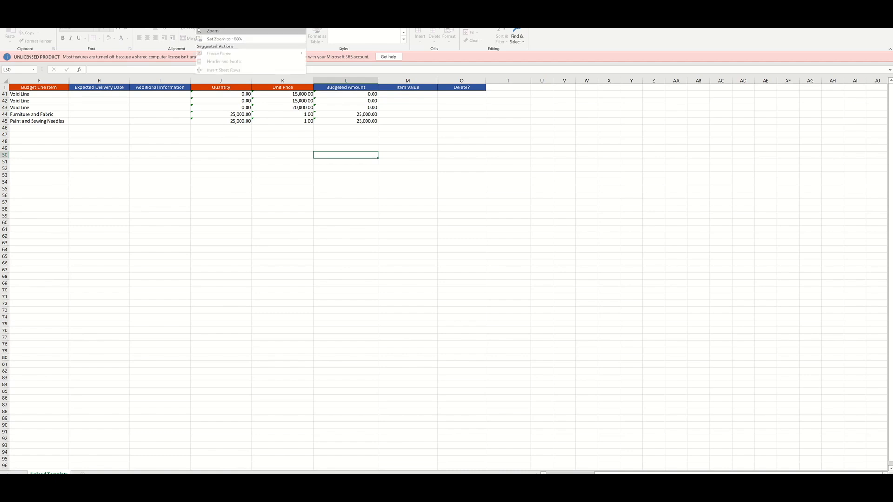
pyautogui.click(234, 32)
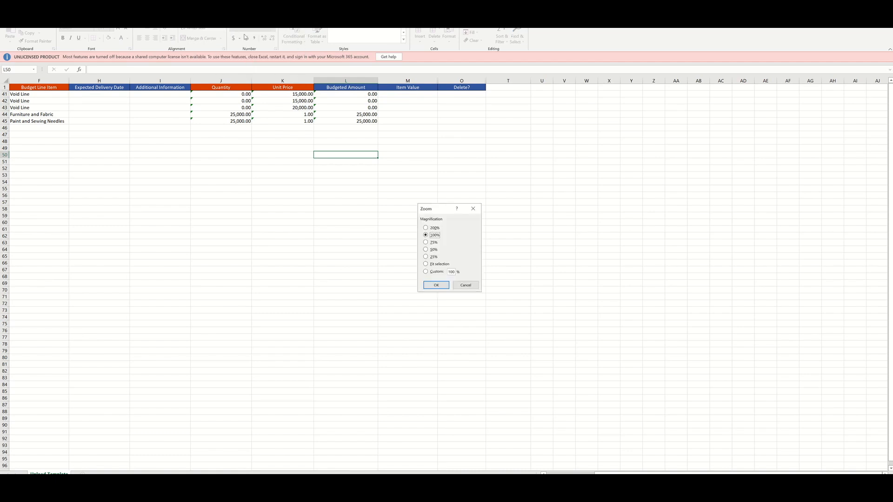
pyautogui.click(426, 271)
pyautogui.press('BackSpace')
pyautogui.click(436, 285)
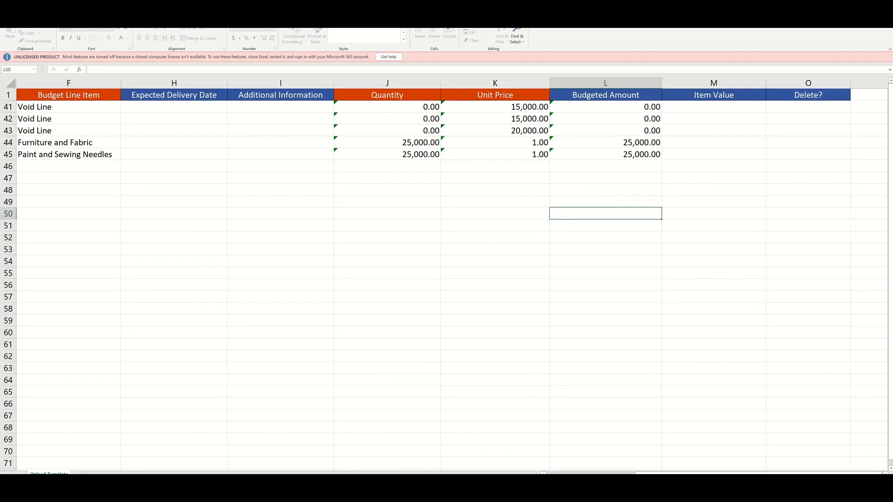
# Step: Examine the template's Item Category options and its Budget Line Item, Quantity and Unit Price cells in row 46, and close the workbook
pyautogui.moveTo(661, 473); pyautogui.dragTo(572, 460)
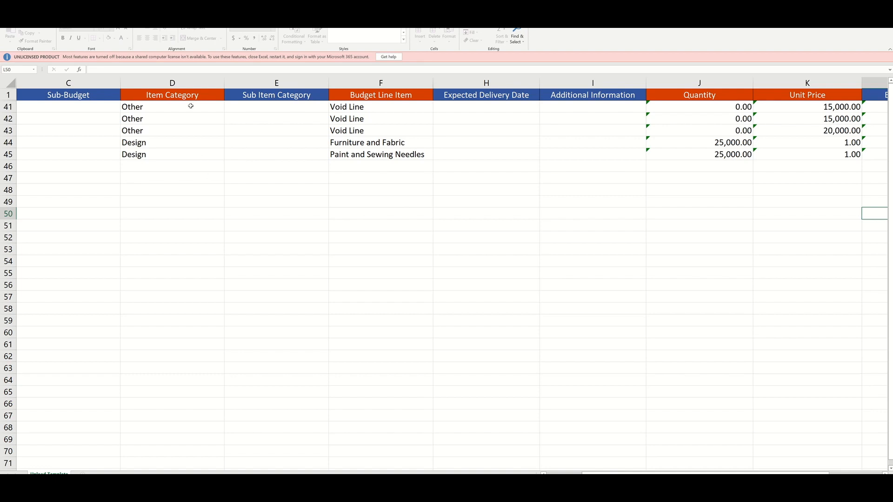
pyautogui.click(167, 165)
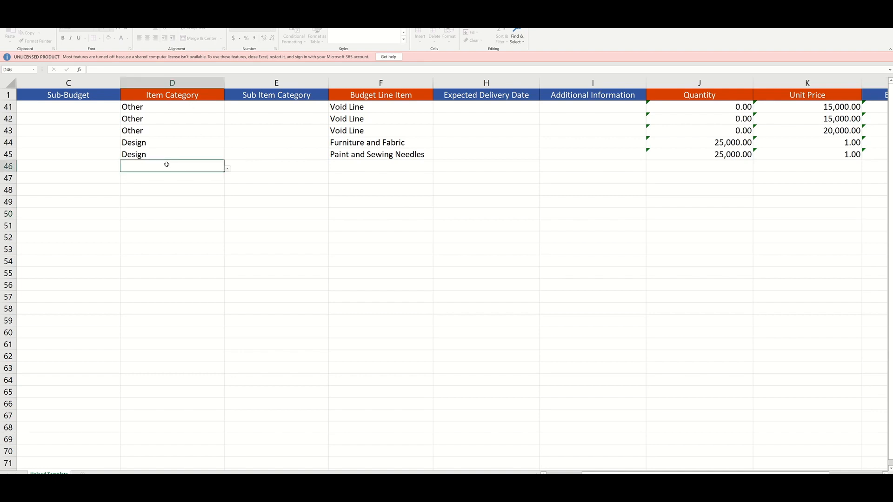
pyautogui.click(228, 170)
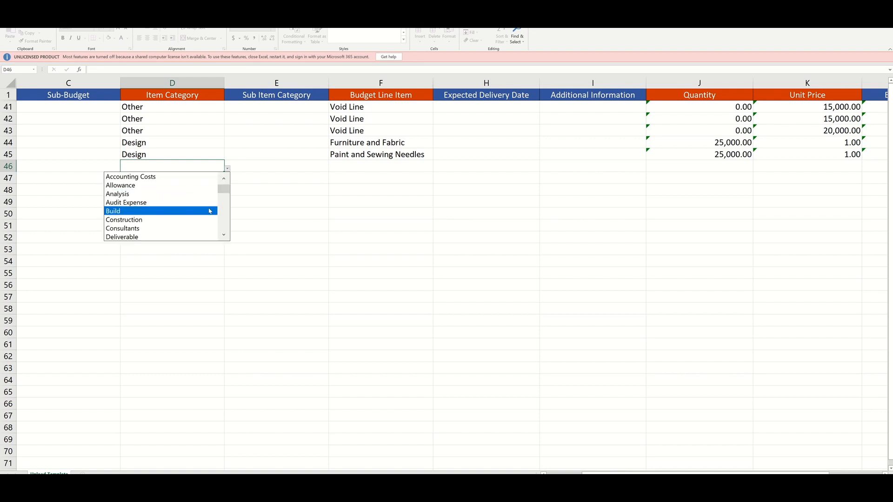
pyautogui.moveTo(224, 188)
pyautogui.mouseDown()
pyautogui.moveTo(218, 241)
pyautogui.moveTo(223, 188)
pyautogui.mouseUp()
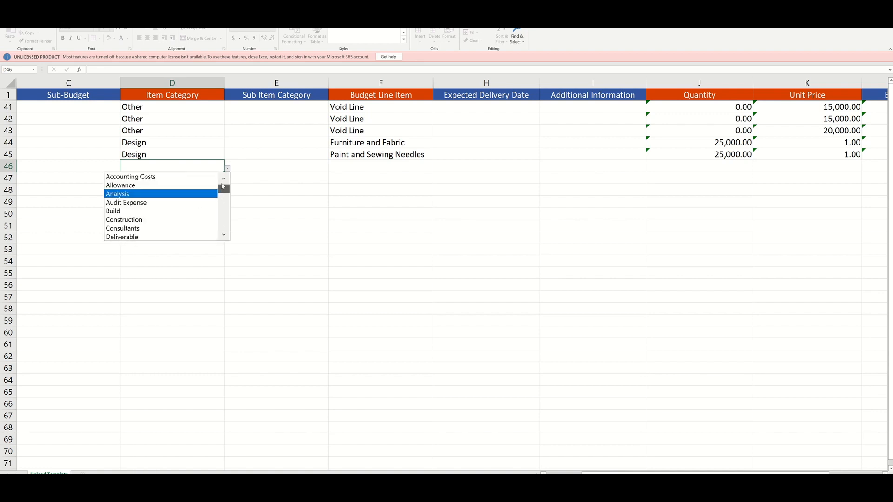
pyautogui.click(330, 212)
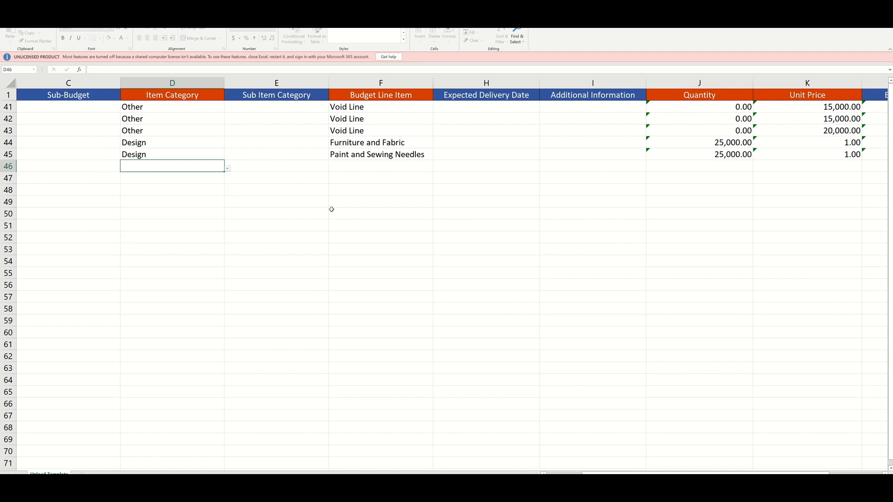
pyautogui.click(363, 167)
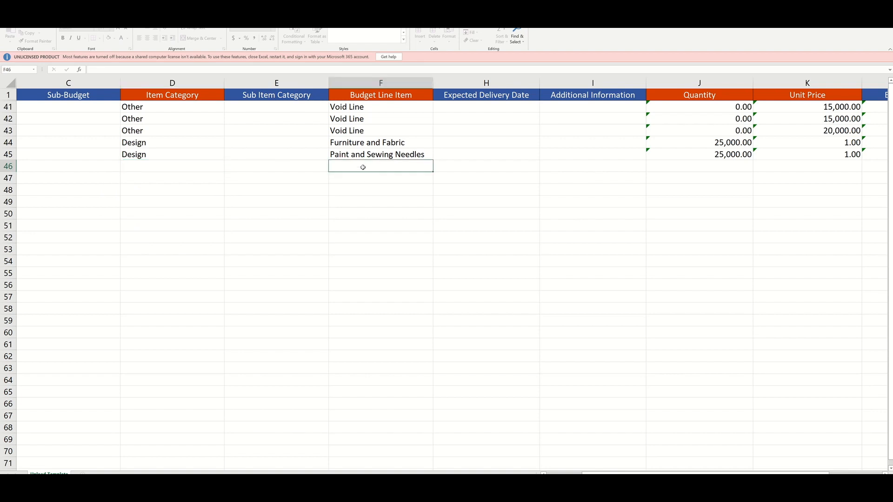
pyautogui.click(706, 165)
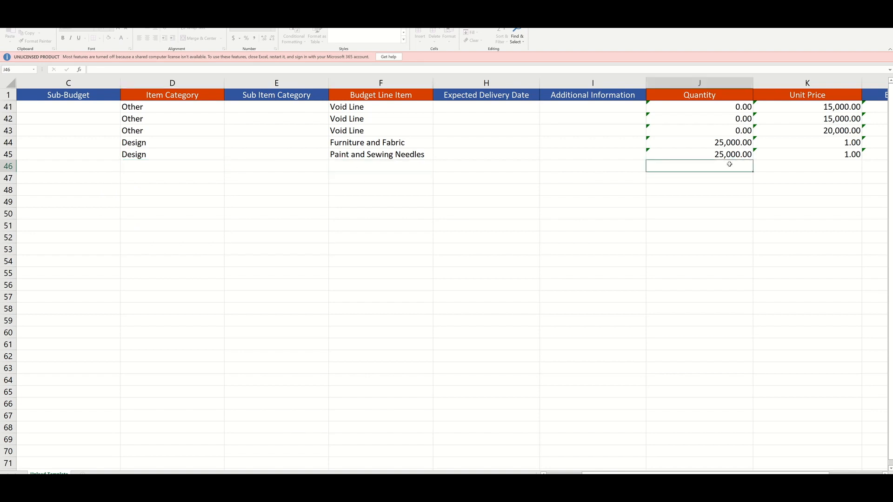
pyautogui.click(818, 168)
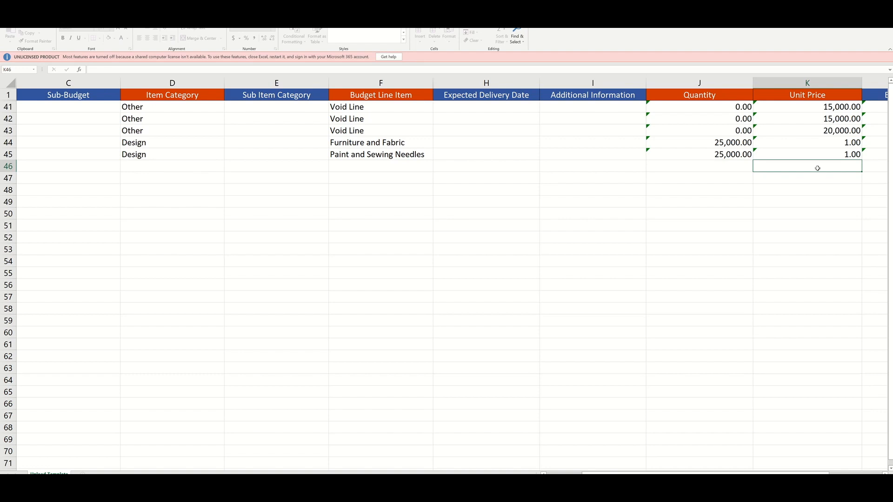
pyautogui.moveTo(716, 474); pyautogui.dragTo(715, 474)
pyautogui.click(881, 30)
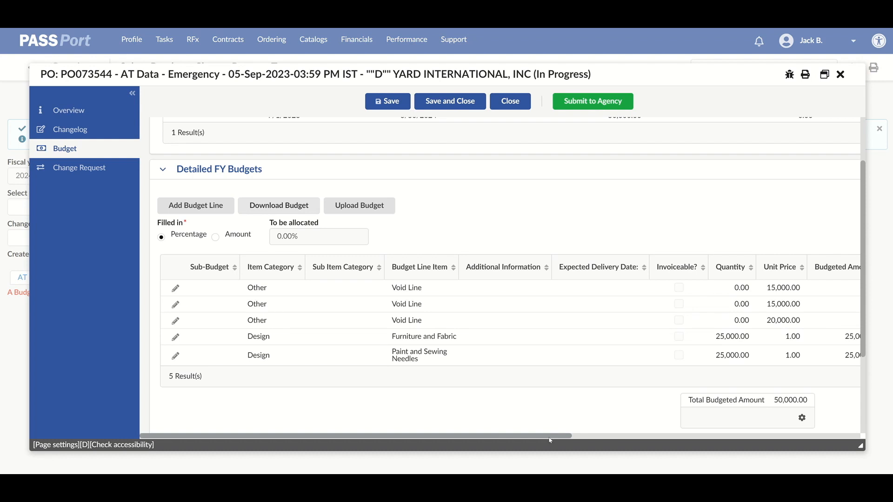
# Step: Submit the revised purchase order budget to the agency
pyautogui.hscroll(3, 606, 446)
pyautogui.hscroll(-3, 576, 441)
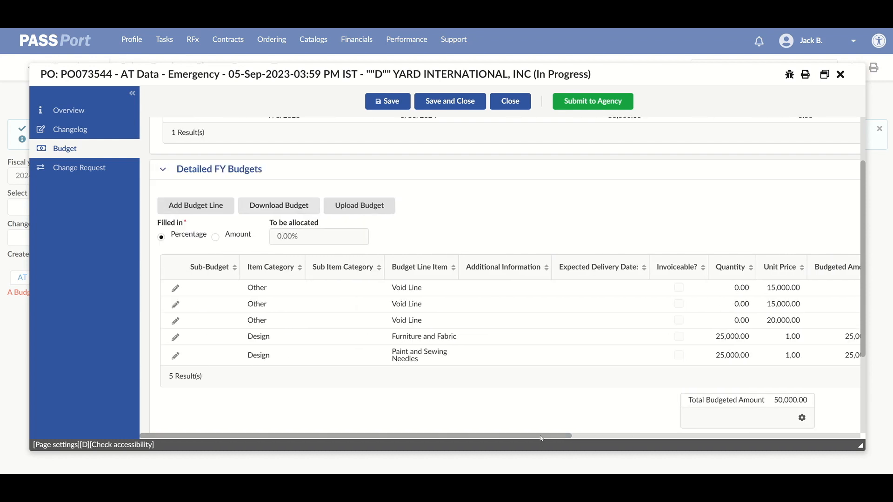
pyautogui.scroll(2, 631, 176)
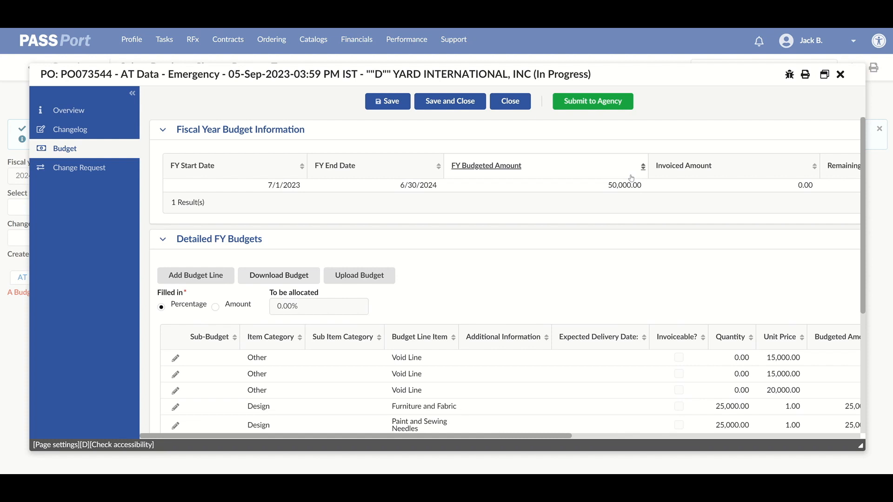
pyautogui.click(606, 103)
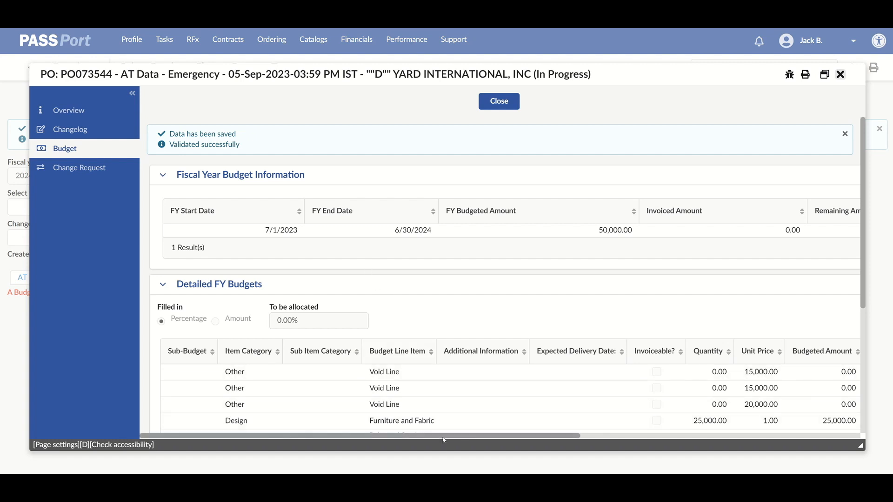
pyautogui.moveTo(452, 440); pyautogui.dragTo(483, 440)
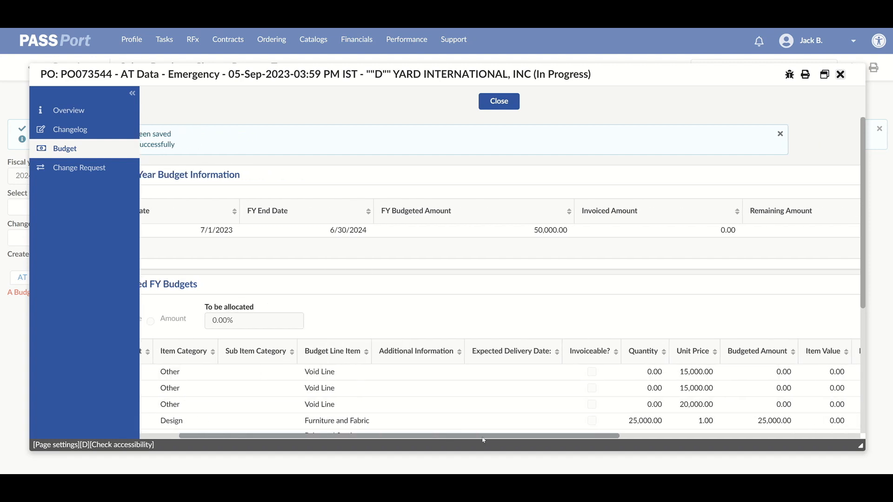